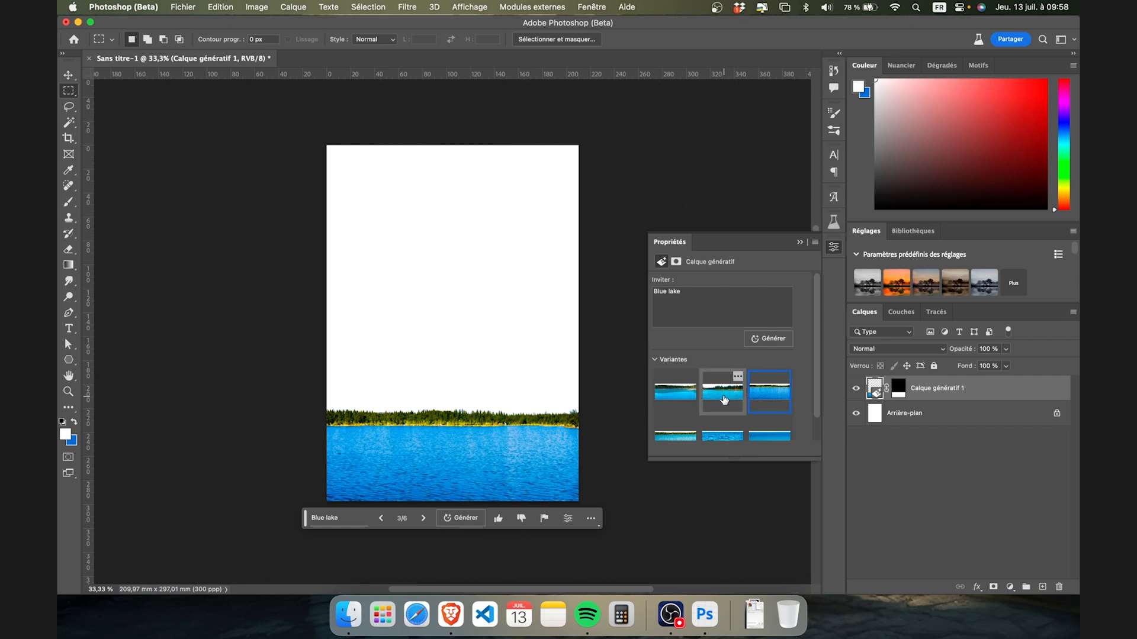
Step: Use the first lake variant, then generate "rock mountains orangish tones" across the band above the lake and keep the second variant
{"action": "left_click", "coordinate": [672, 401]}
{"action": "left_click_drag", "start_coordinate": [326, 287], "coordinate": [593, 440]}
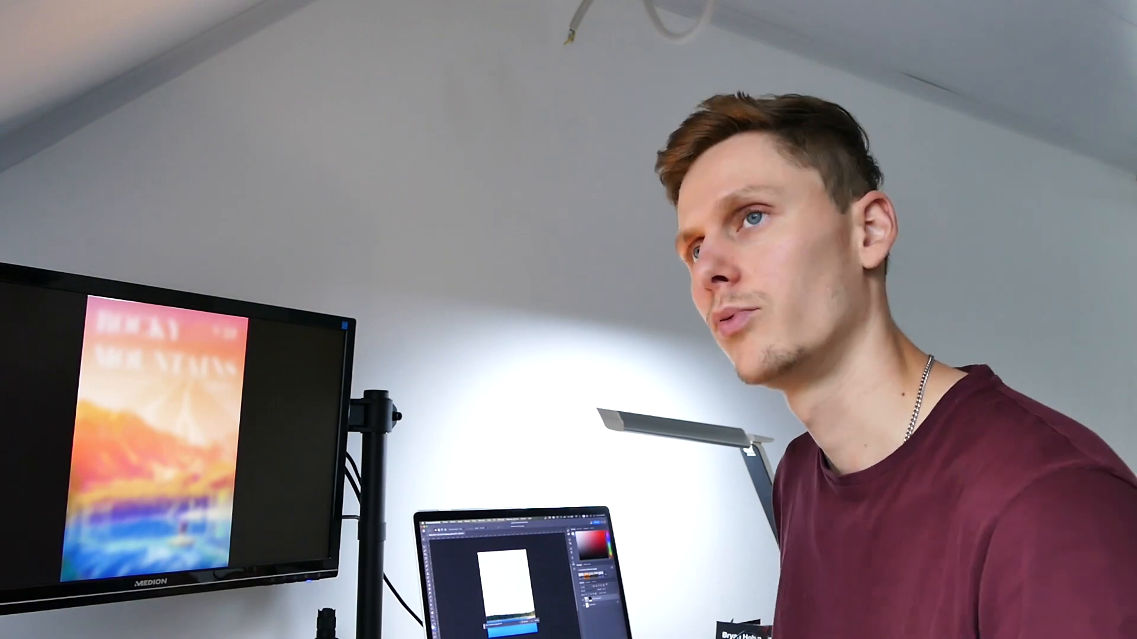
{"action": "type", "text": "orangish tones"}
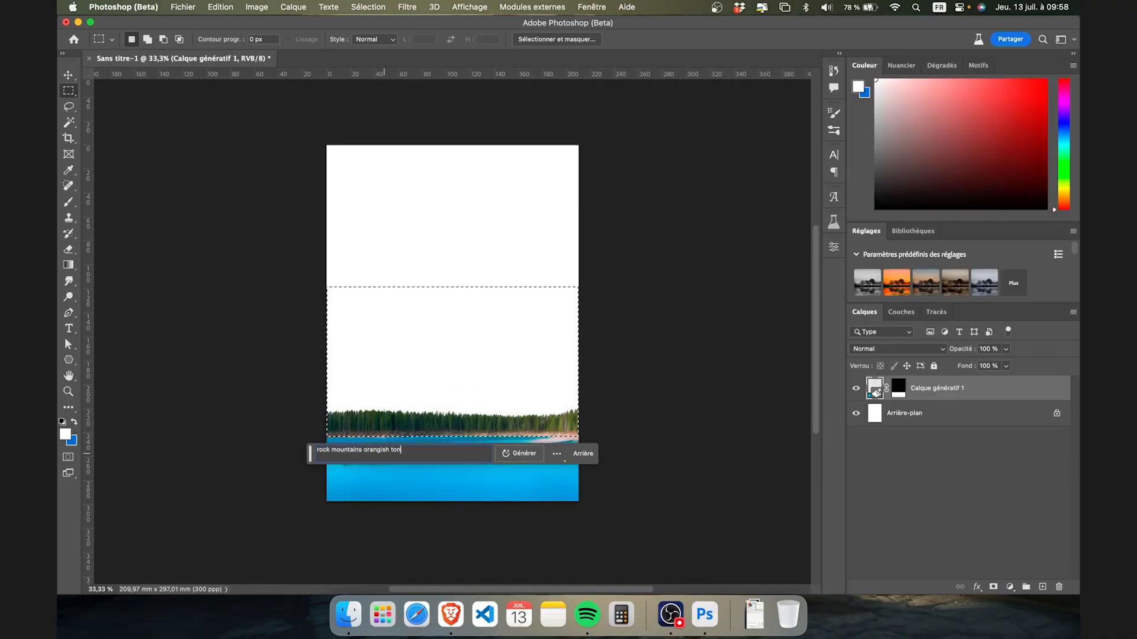
{"action": "key", "text": "Return"}
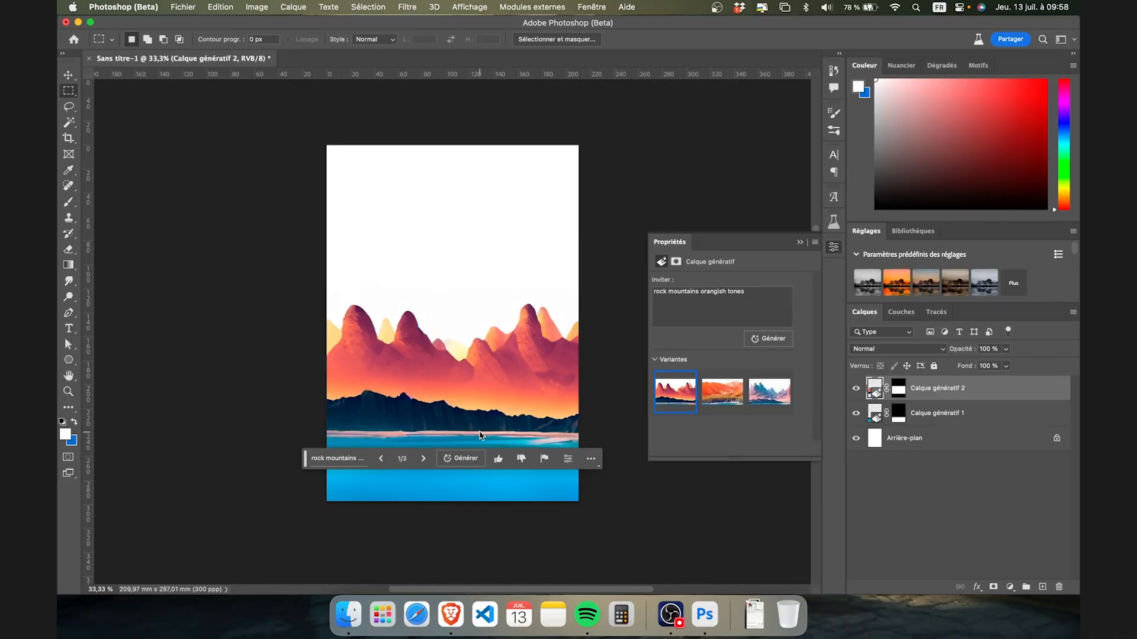
{"action": "left_click", "coordinate": [723, 393]}
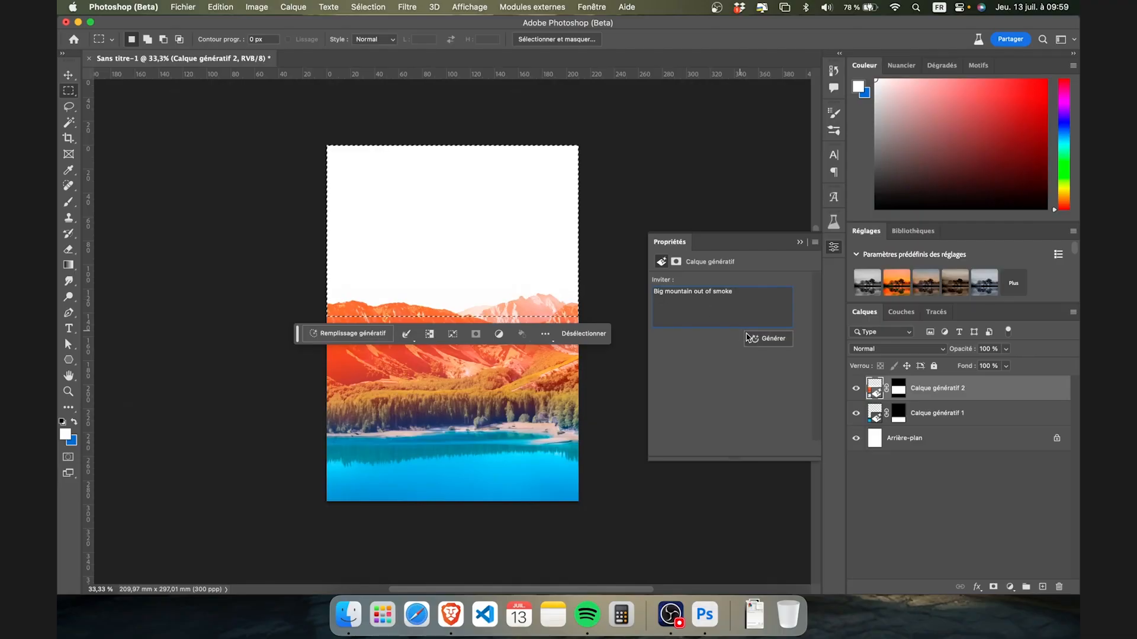
Step: Generate "Big mountain out of smoke" over the blank upper part of the poster and compare the three variants
{"action": "left_click", "coordinate": [750, 338]}
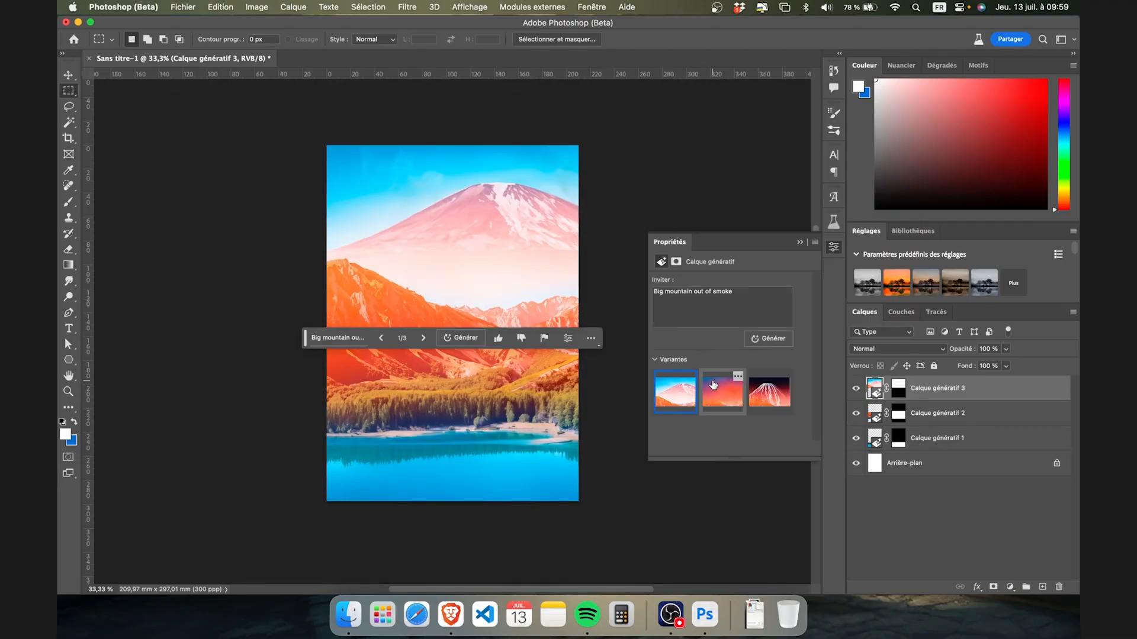
{"action": "left_click", "coordinate": [713, 405]}
{"action": "left_click", "coordinate": [752, 407]}
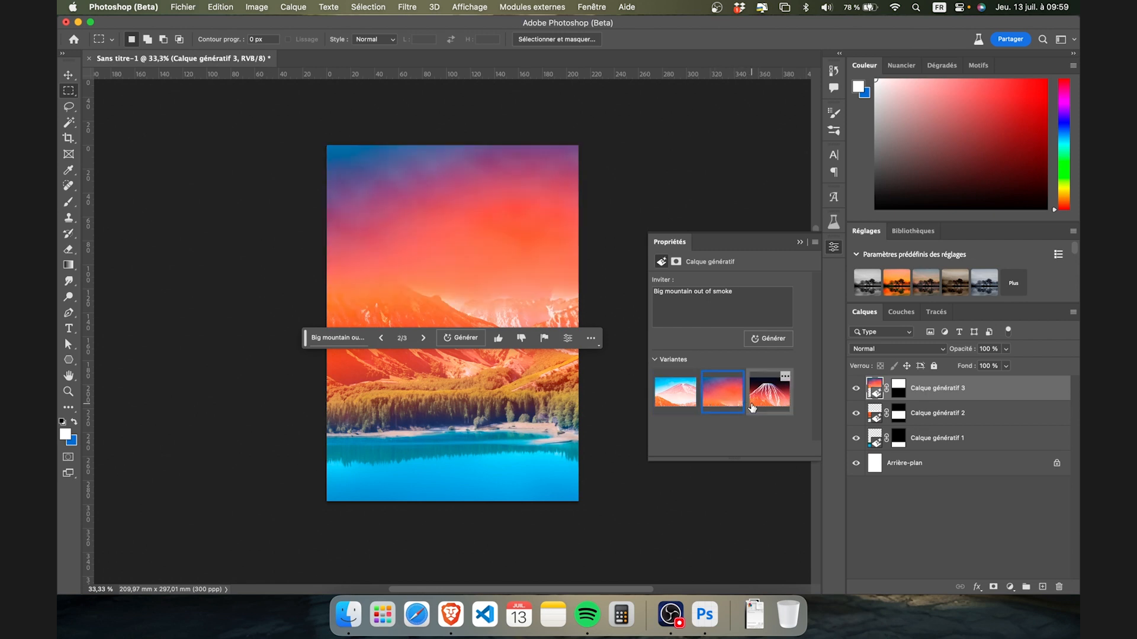
{"action": "left_click", "coordinate": [675, 395]}
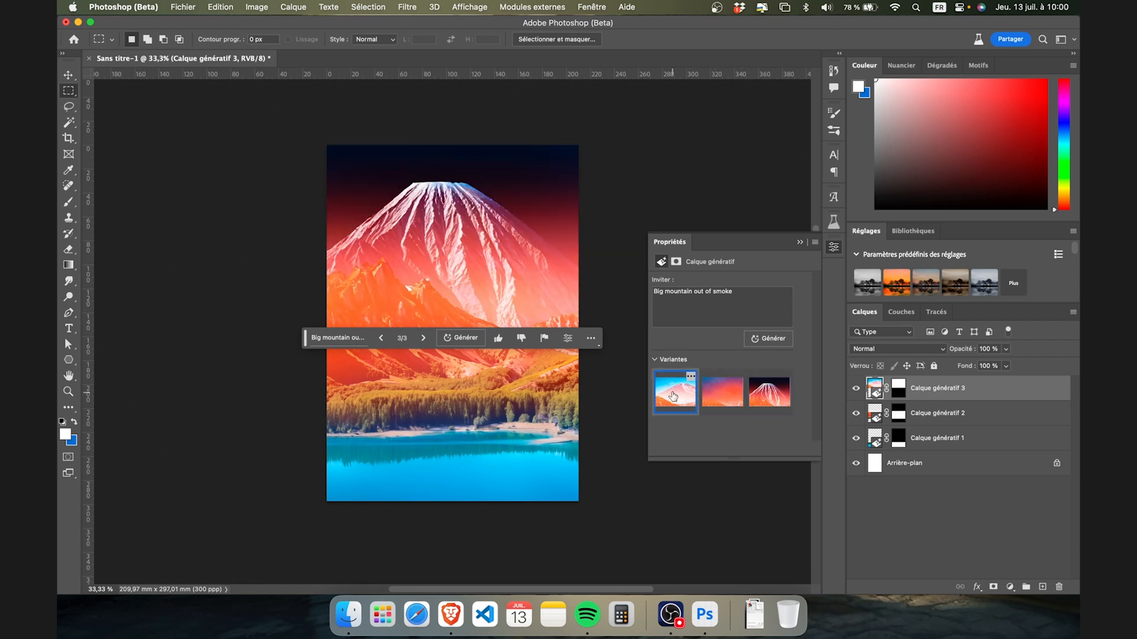
Step: Generate two more batches of the big mountain, keep the pink-sky second variant of the last batch, and collapse the properties
{"action": "left_click", "coordinate": [759, 342]}
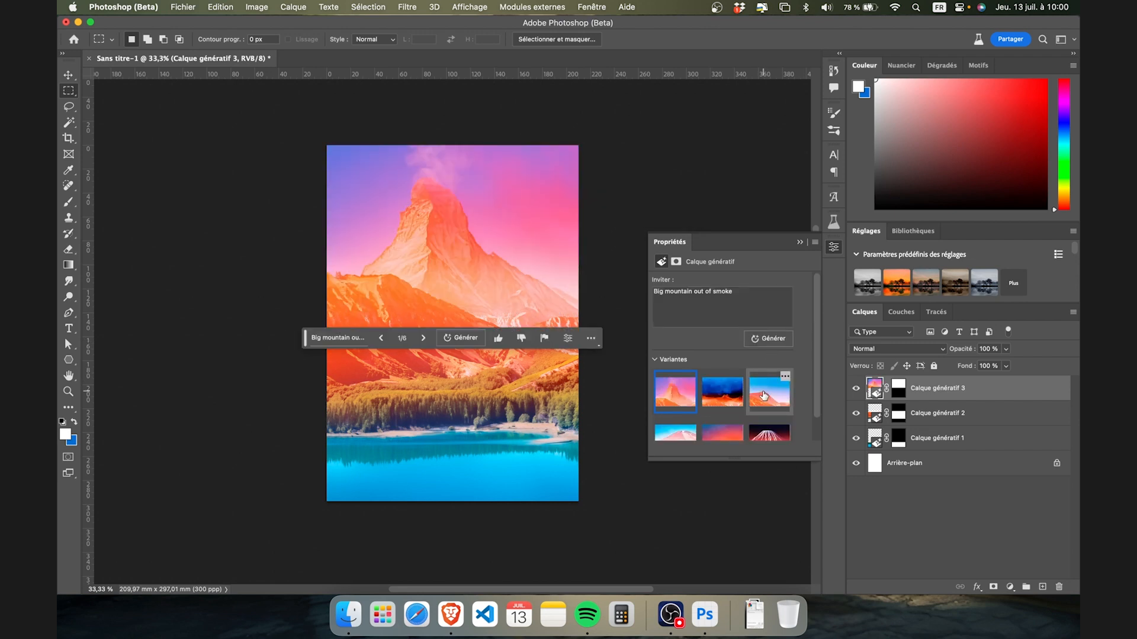
{"action": "left_click", "coordinate": [763, 395]}
{"action": "left_click", "coordinate": [725, 399]}
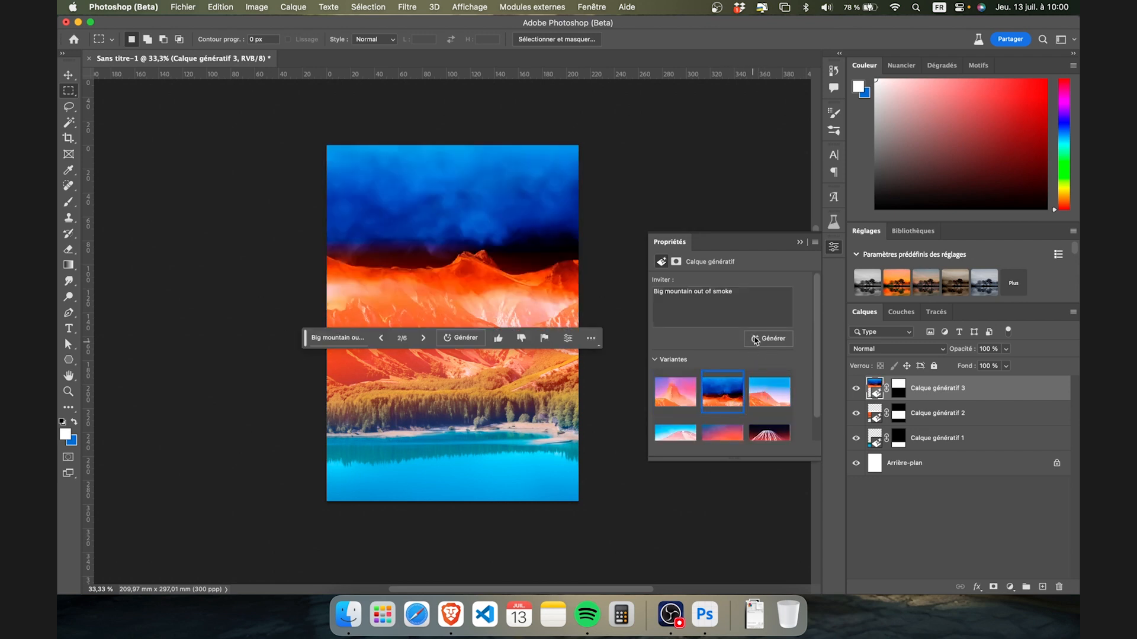
{"action": "left_click", "coordinate": [758, 338]}
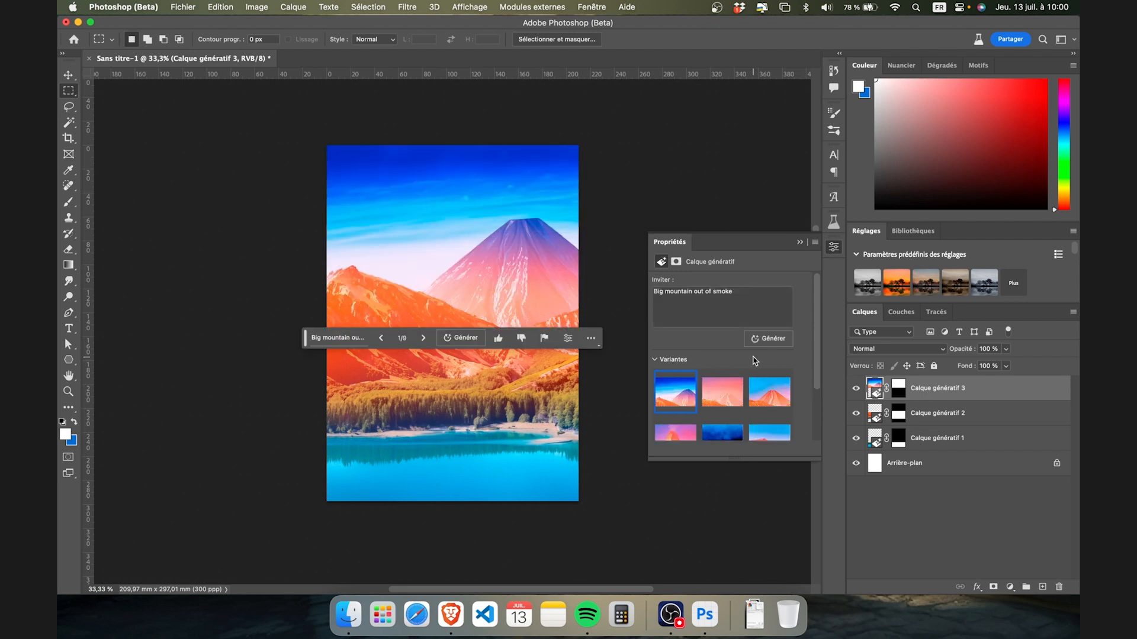
{"action": "left_click", "coordinate": [720, 400]}
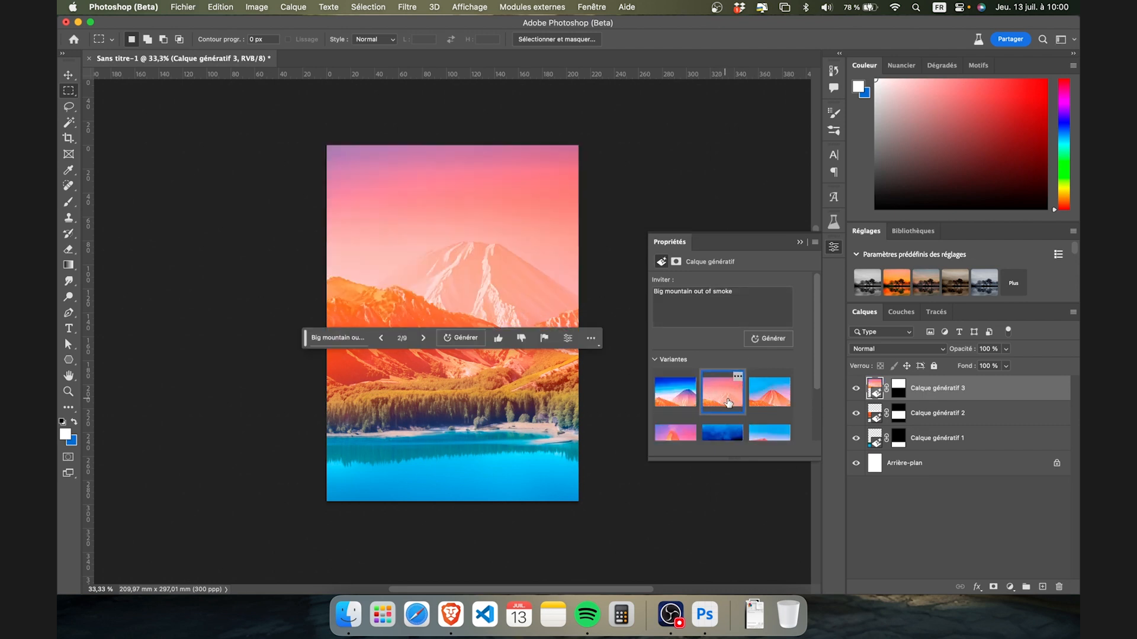
{"action": "left_click", "coordinate": [764, 406]}
{"action": "left_click", "coordinate": [727, 406]}
{"action": "left_click", "coordinate": [799, 243]}
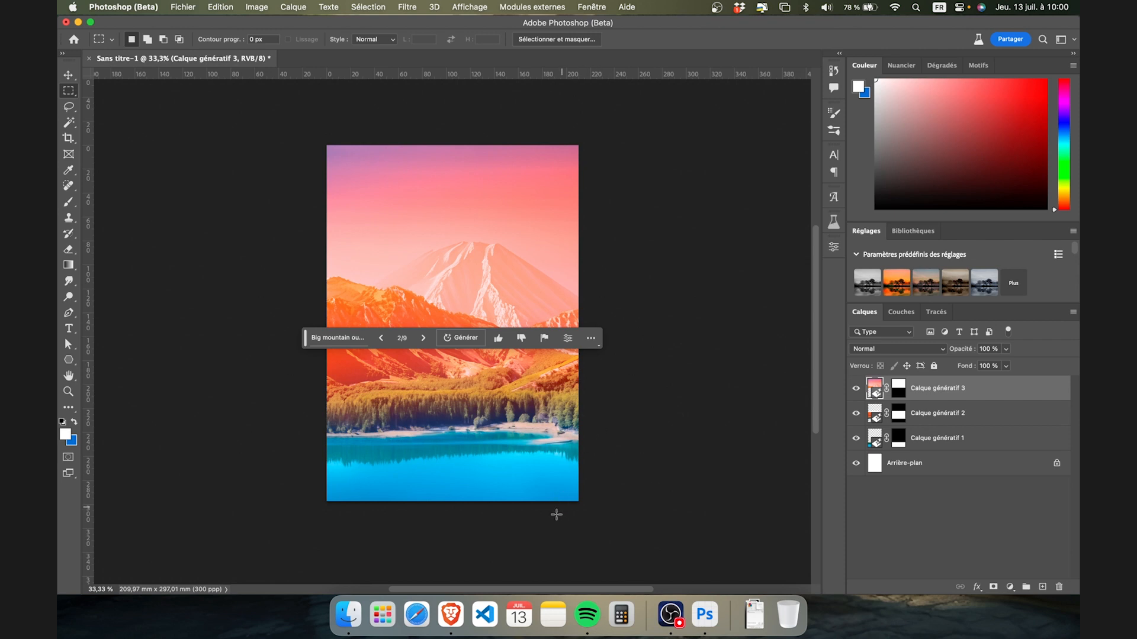
{"action": "left_click_drag", "start_coordinate": [592, 518], "coordinate": [304, 433]}
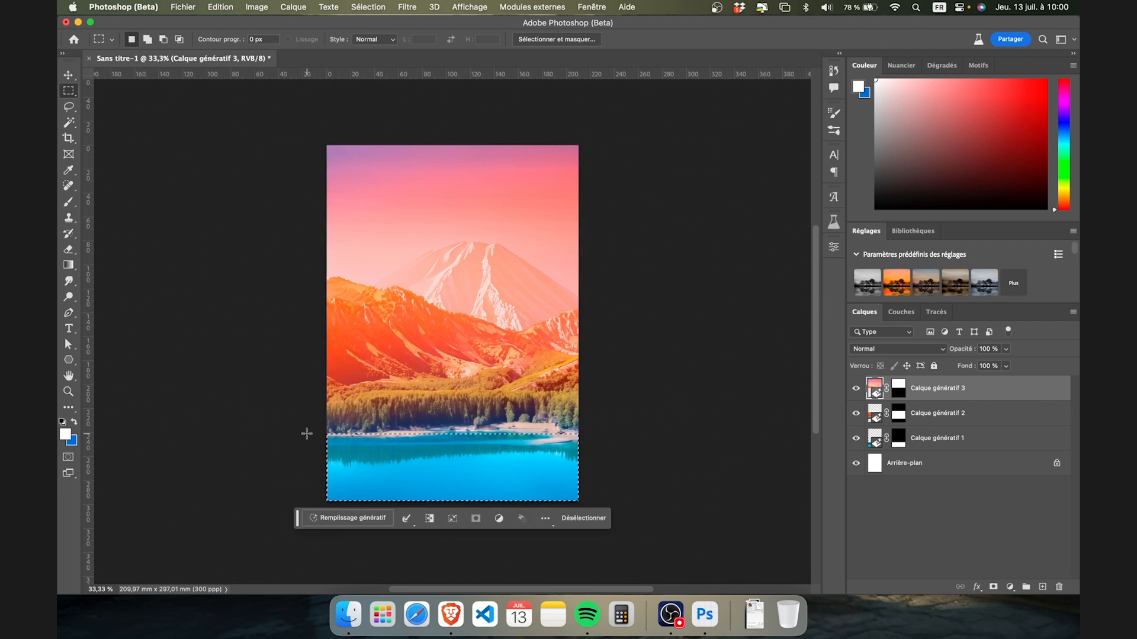
{"action": "left_click", "coordinate": [358, 520]}
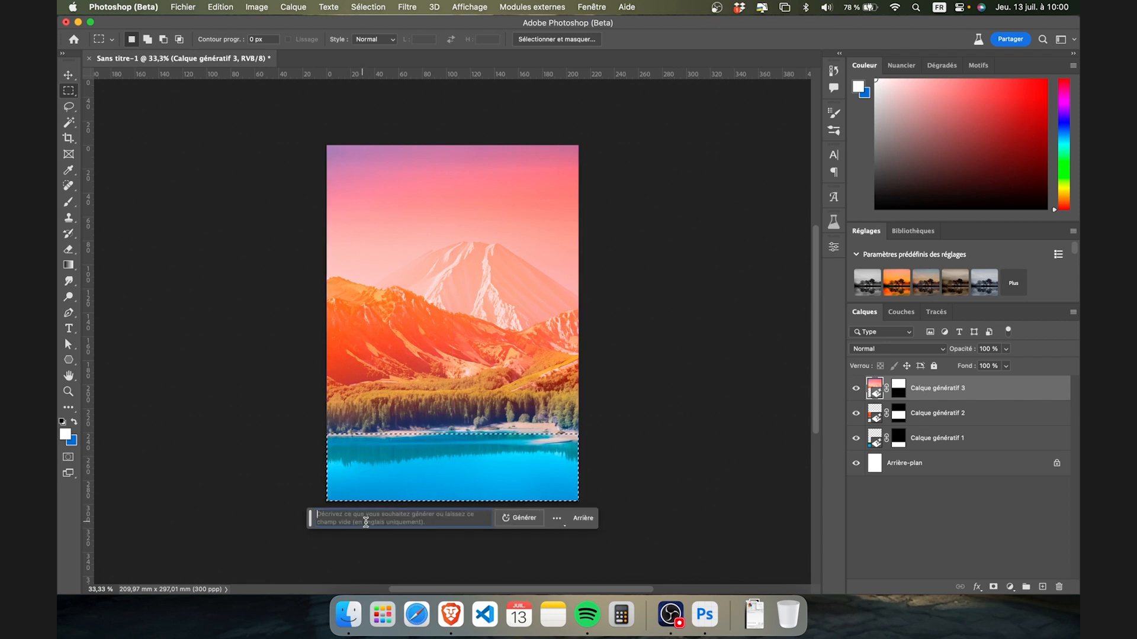
{"action": "type", "text": "tr"}
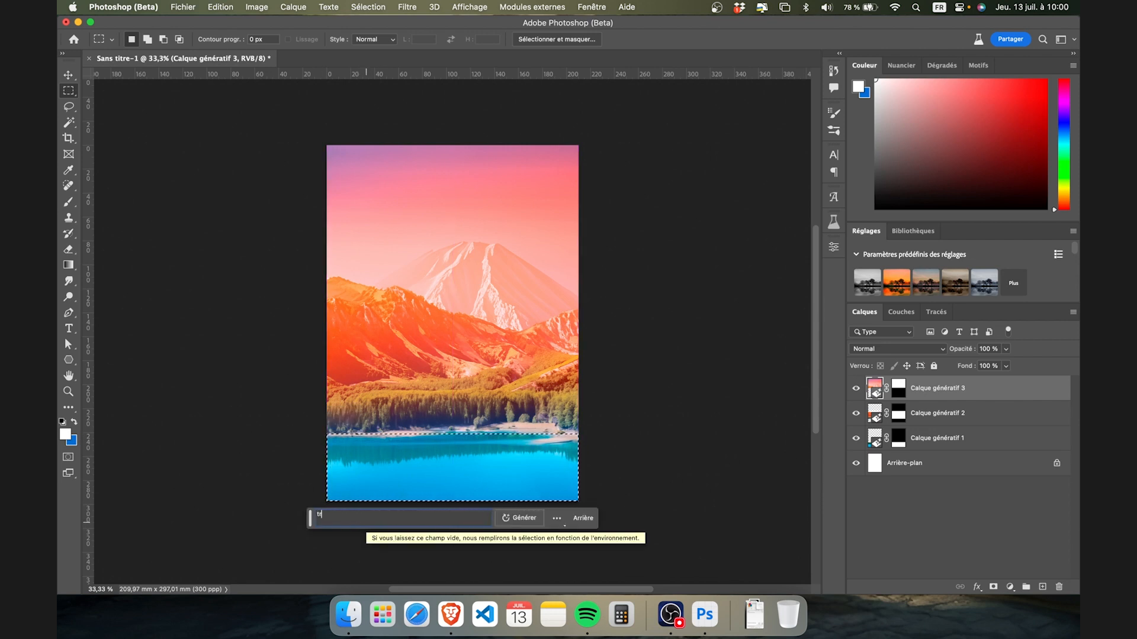
Step: Lasso curved areas along both lower sides of the poster and generate "Blurred trees in foreground" in them
{"action": "left_click_drag", "start_coordinate": [599, 321], "coordinate": [569, 342]}
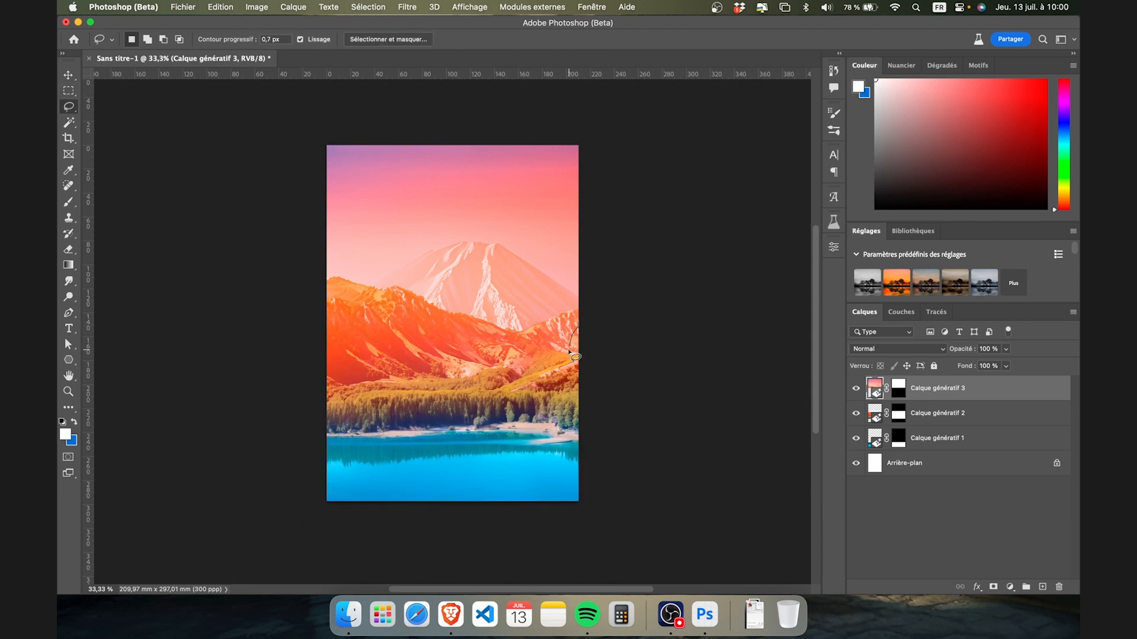
{"action": "mouse_move", "coordinate": [491, 535]}
{"action": "left_mouse_down"}
{"action": "mouse_move", "coordinate": [555, 548]}
{"action": "mouse_move", "coordinate": [650, 477]}
{"action": "left_mouse_up"}
{"action": "mouse_move", "coordinate": [322, 327]}
{"action": "left_mouse_down"}
{"action": "mouse_move", "coordinate": [355, 360]}
{"action": "mouse_move", "coordinate": [373, 420]}
{"action": "left_mouse_up"}
{"action": "mouse_move", "coordinate": [394, 483]}
{"action": "left_mouse_down"}
{"action": "mouse_move", "coordinate": [375, 517]}
{"action": "mouse_move", "coordinate": [293, 542]}
{"action": "left_mouse_up"}
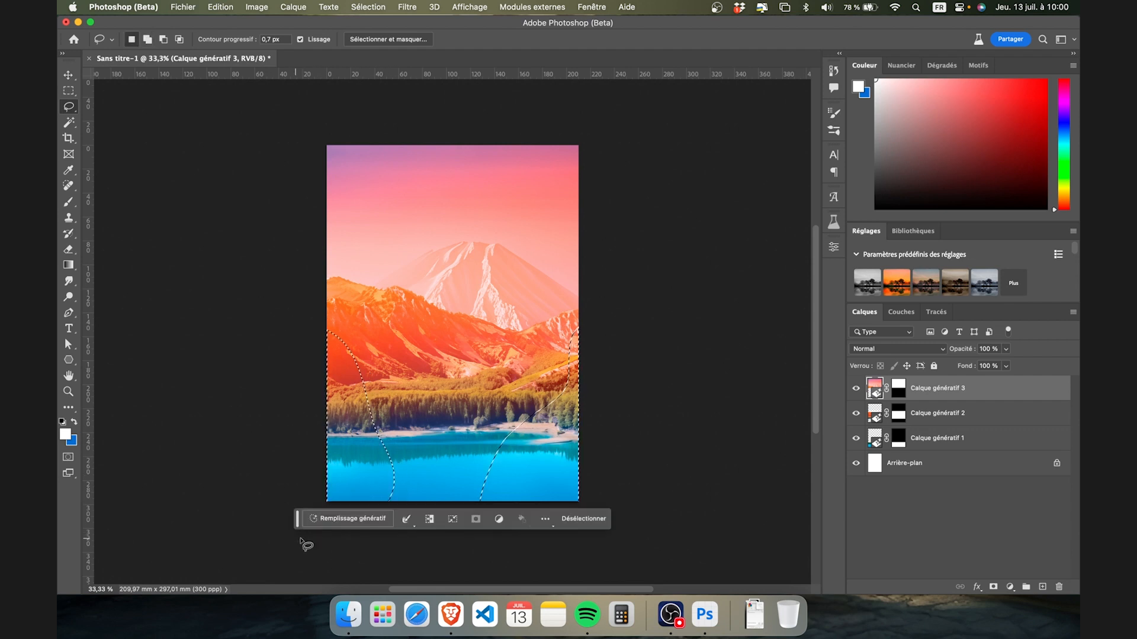
{"action": "left_click", "coordinate": [344, 519]}
{"action": "type", "text": "Blurred trees in fron"}
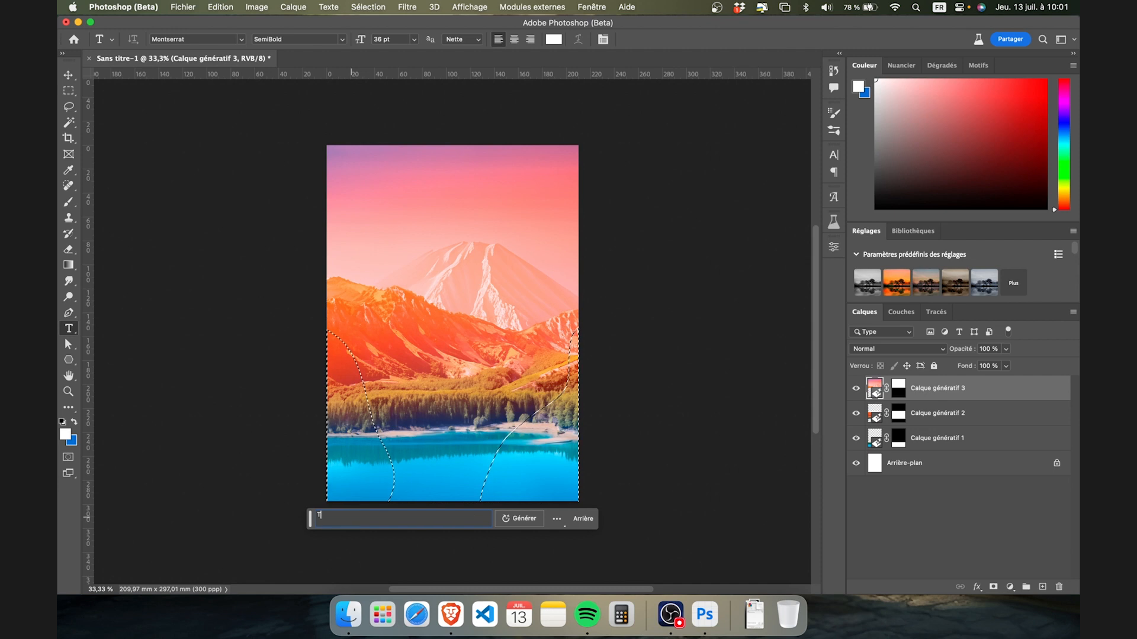
{"action": "type", "text": "tground"}
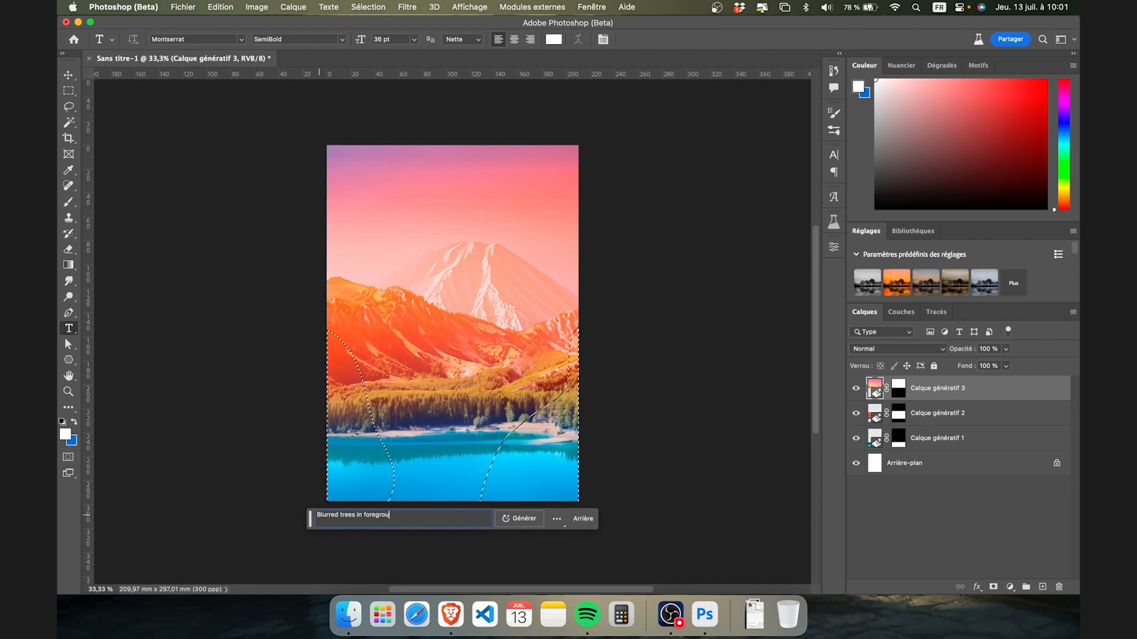
{"action": "key", "text": "Return"}
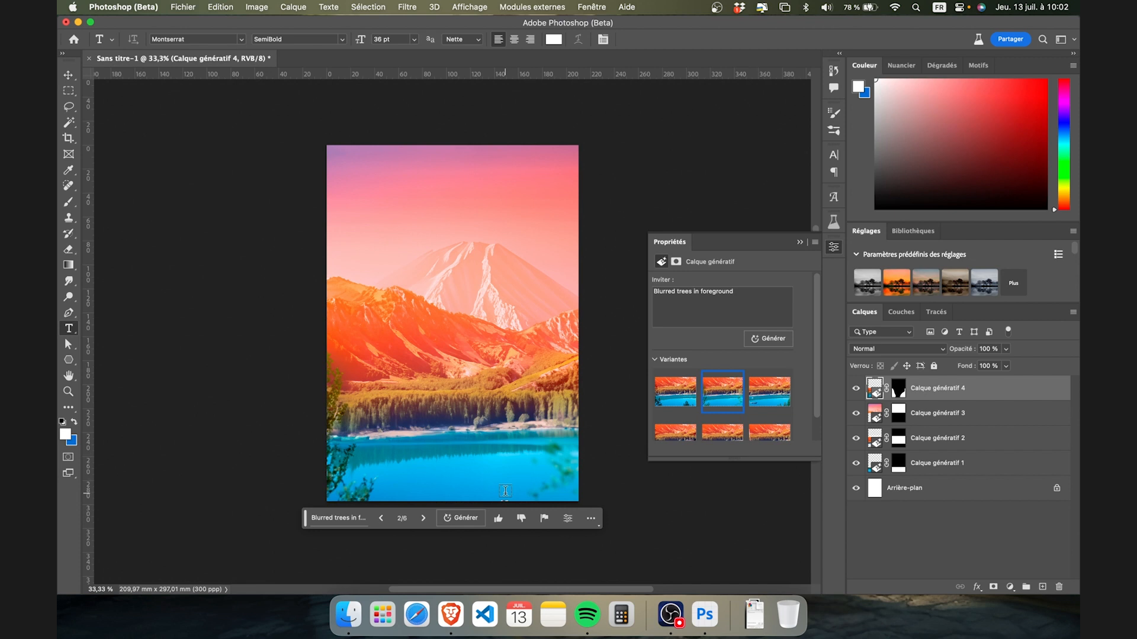
{"action": "key", "text": "m"}
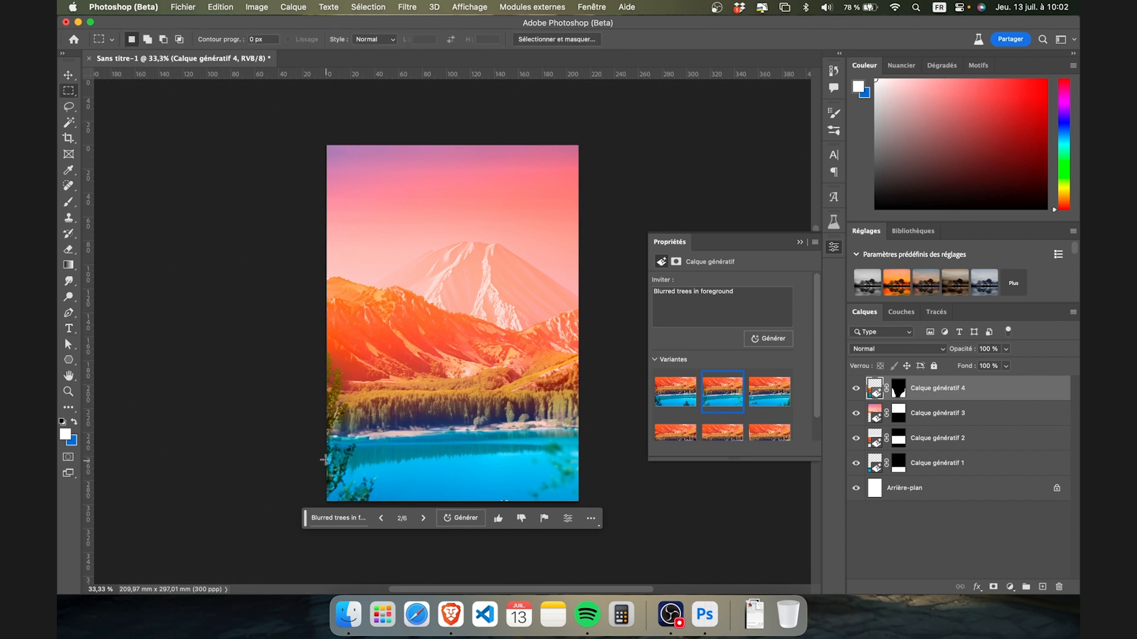
{"action": "left_click_drag", "start_coordinate": [325, 455], "coordinate": [600, 540]}
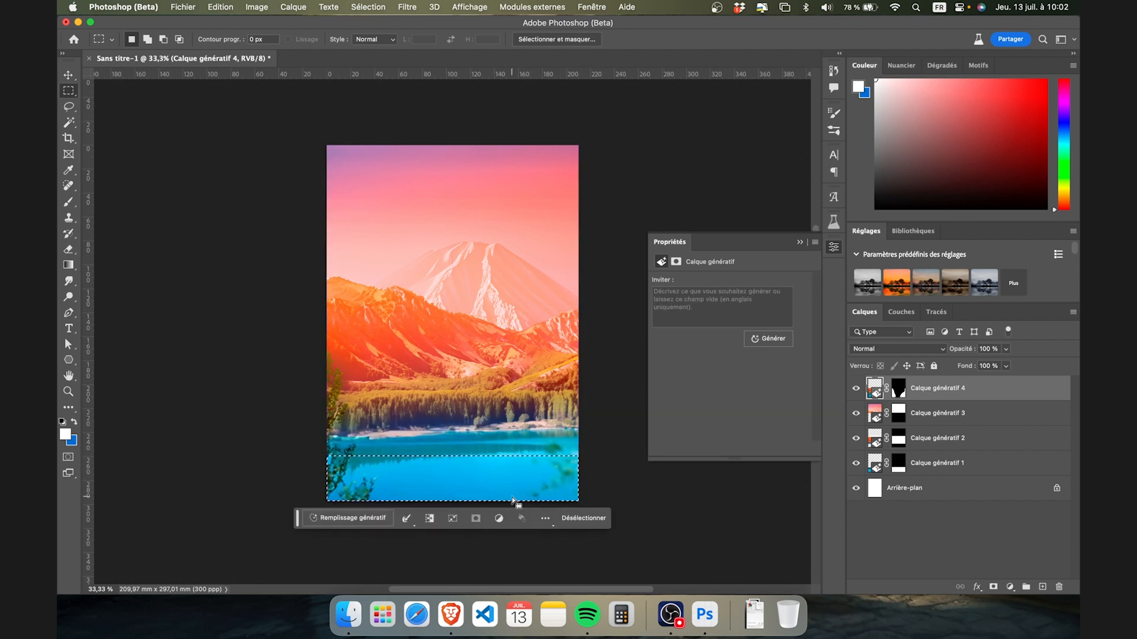
{"action": "left_click", "coordinate": [567, 518]}
Step: Select the whole lake area up to the shoreline, generate "Reflection in the lake", and keep the second variant
{"action": "left_click_drag", "start_coordinate": [591, 507], "coordinate": [319, 427]}
{"action": "left_click", "coordinate": [351, 519]}
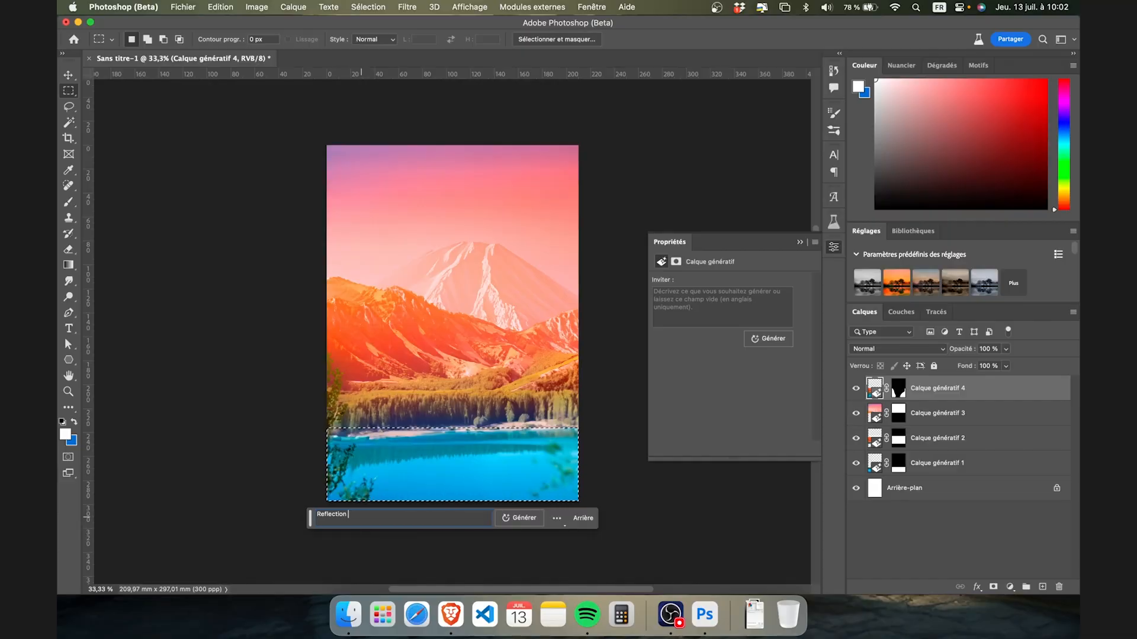
{"action": "type", "text": "Reflection in the lake"}
{"action": "left_click", "coordinate": [504, 525]}
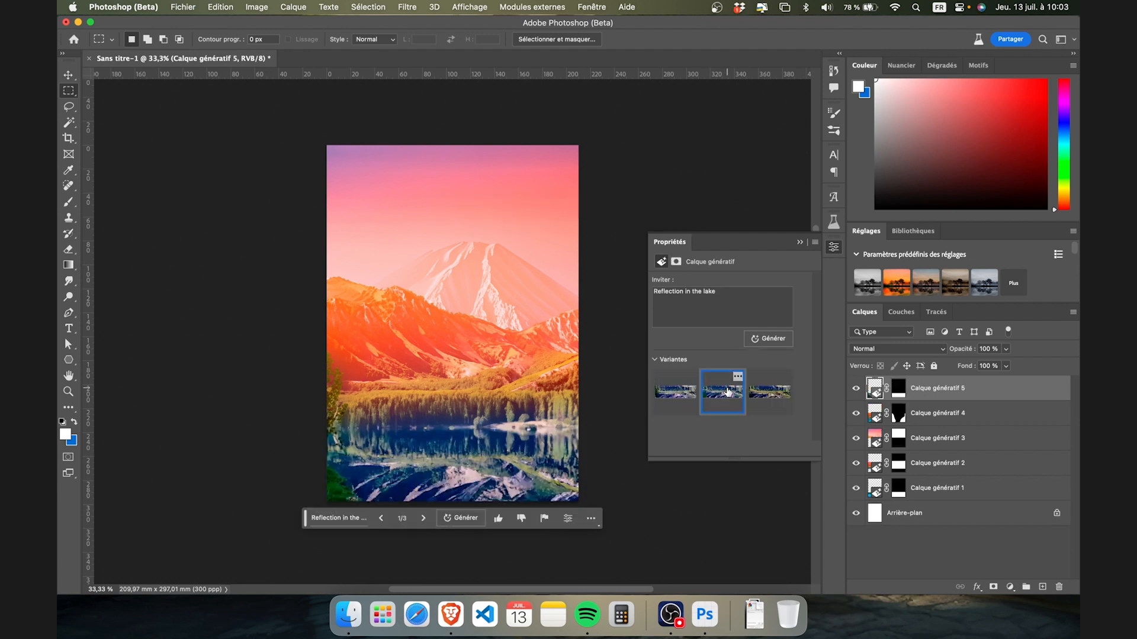
{"action": "left_click", "coordinate": [733, 402]}
{"action": "left_click", "coordinate": [800, 242]}
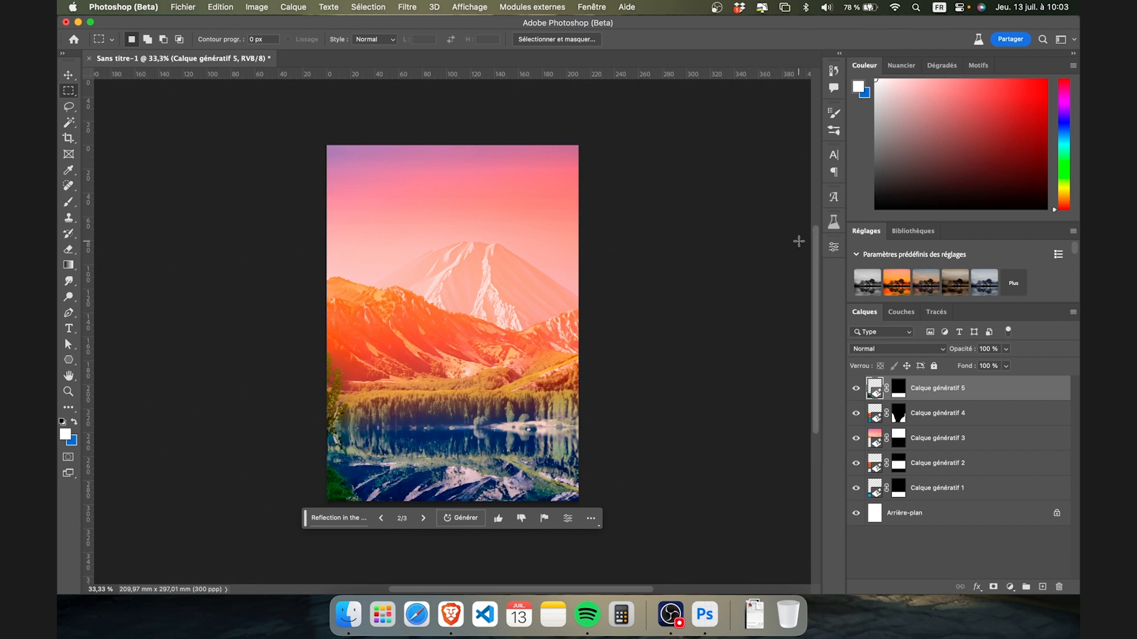
Step: Lower the opacity of the lake reflection layer to 71%
{"action": "type", "text": "87"}
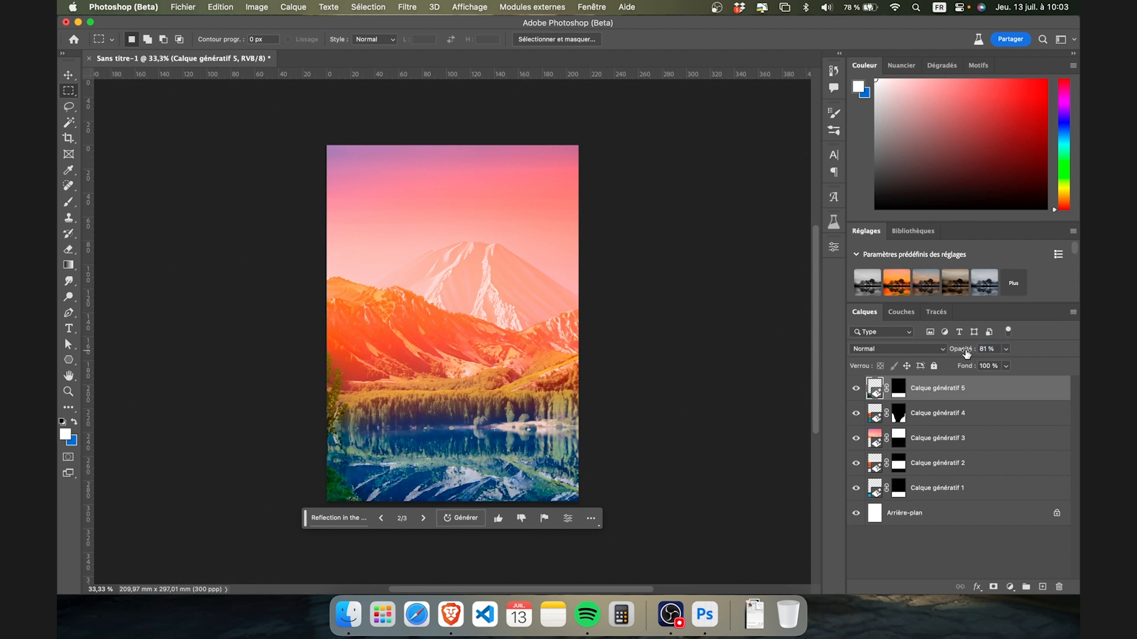
{"action": "left_click_drag", "start_coordinate": [962, 353], "coordinate": [961, 353]}
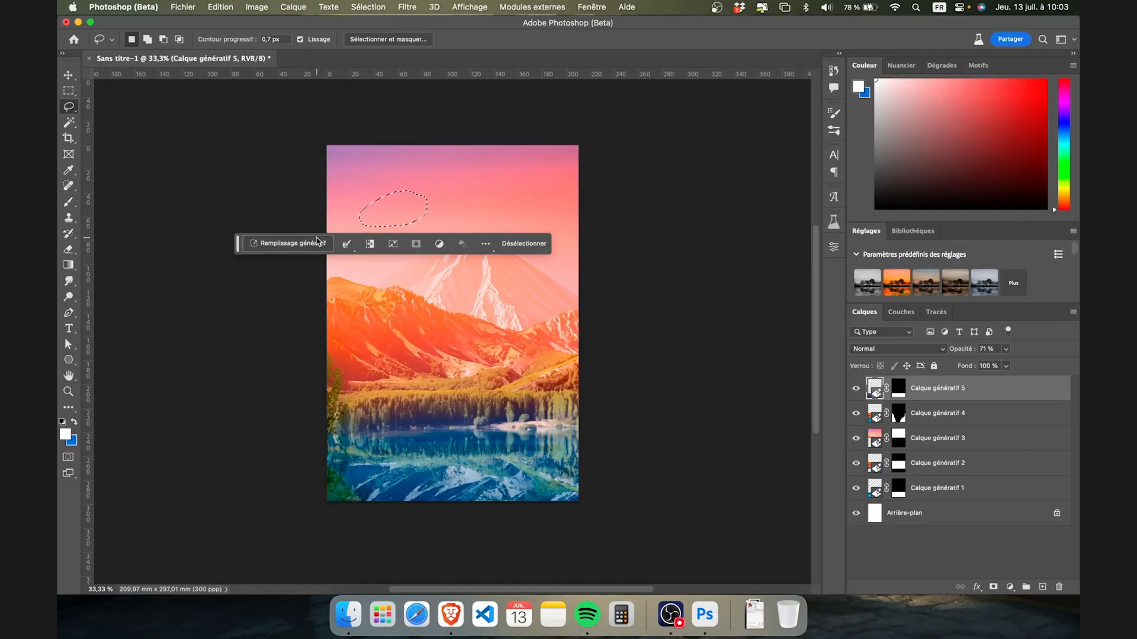
Step: Try to generate "Cesna fly out of a plane" in a small lassoed oval of sky beside the summit
{"action": "type", "text": "Cesna fly out of a plane"}
{"action": "key", "text": "Return"}
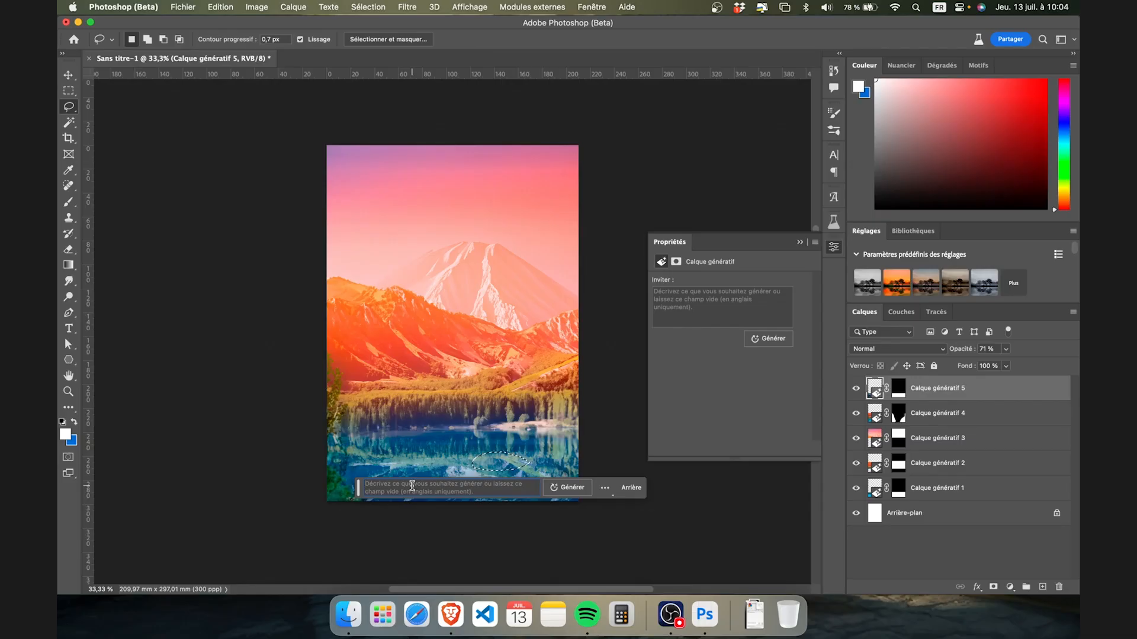
Step: Generate "Rock out of the water" in the small lassoed oval on the lake
{"action": "type", "text": "Rock out of the w"}
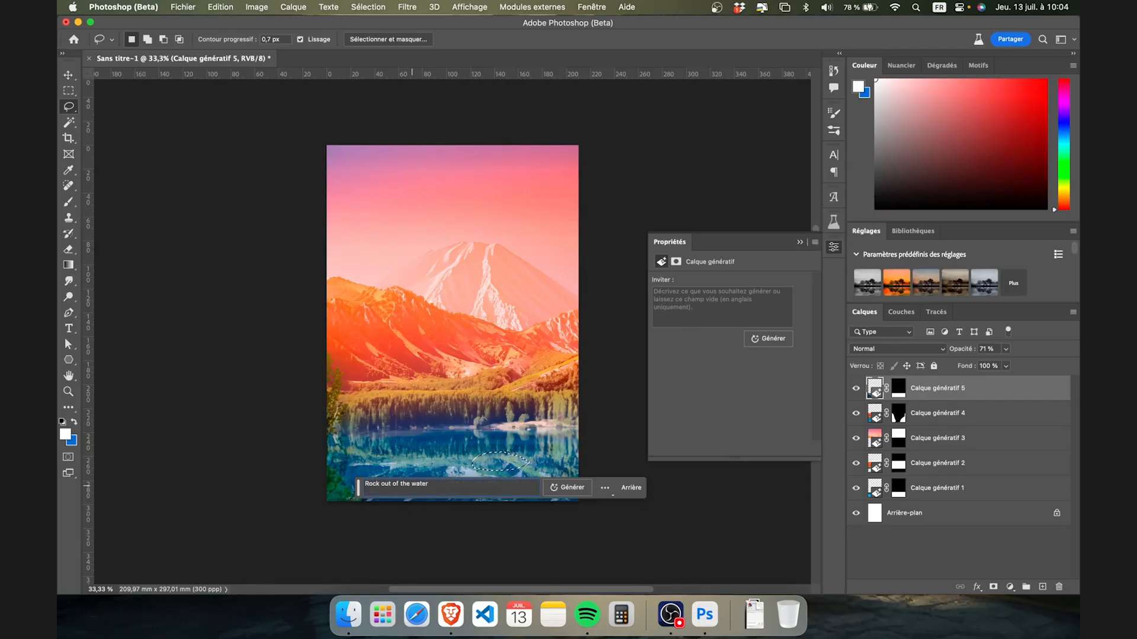
{"action": "type", "text": "ater"}
{"action": "key", "text": "Return"}
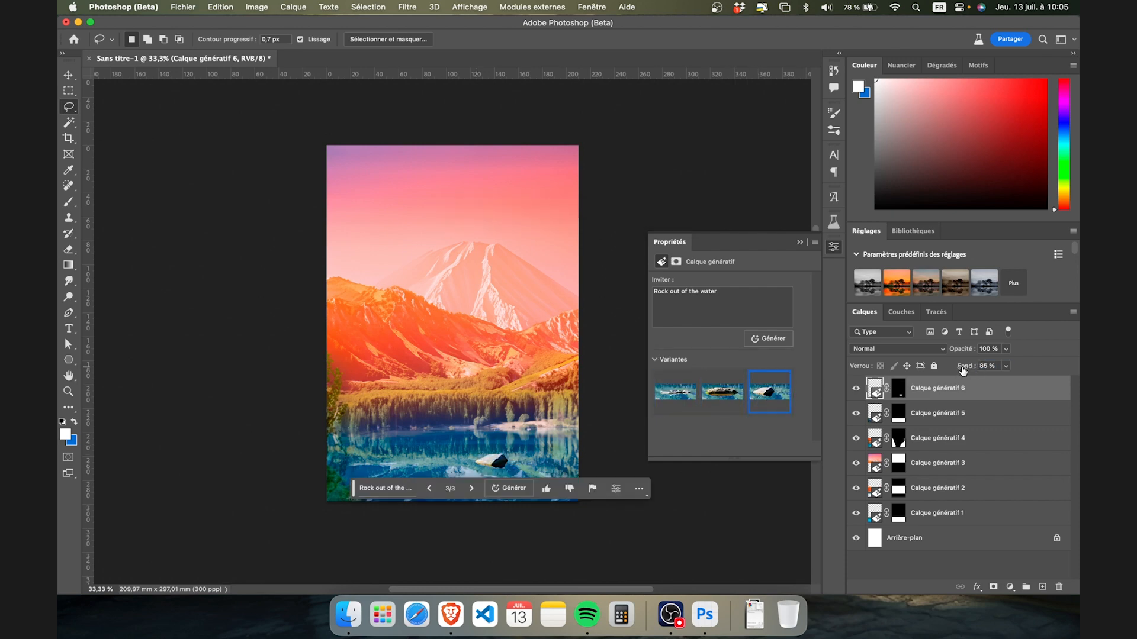
Step: Reduce the rock layer's fill to 83% so it blends with the water
{"action": "scroll", "coordinate": [514, 452], "scroll_direction": "up", "scroll_amount": 6}
{"action": "mouse_move", "coordinate": [968, 370]}
{"action": "left_mouse_down"}
{"action": "mouse_move", "coordinate": [955, 369]}
{"action": "mouse_move", "coordinate": [971, 369]}
{"action": "left_mouse_up"}
{"action": "scroll", "coordinate": [521, 384], "scroll_direction": "down", "scroll_amount": 4}
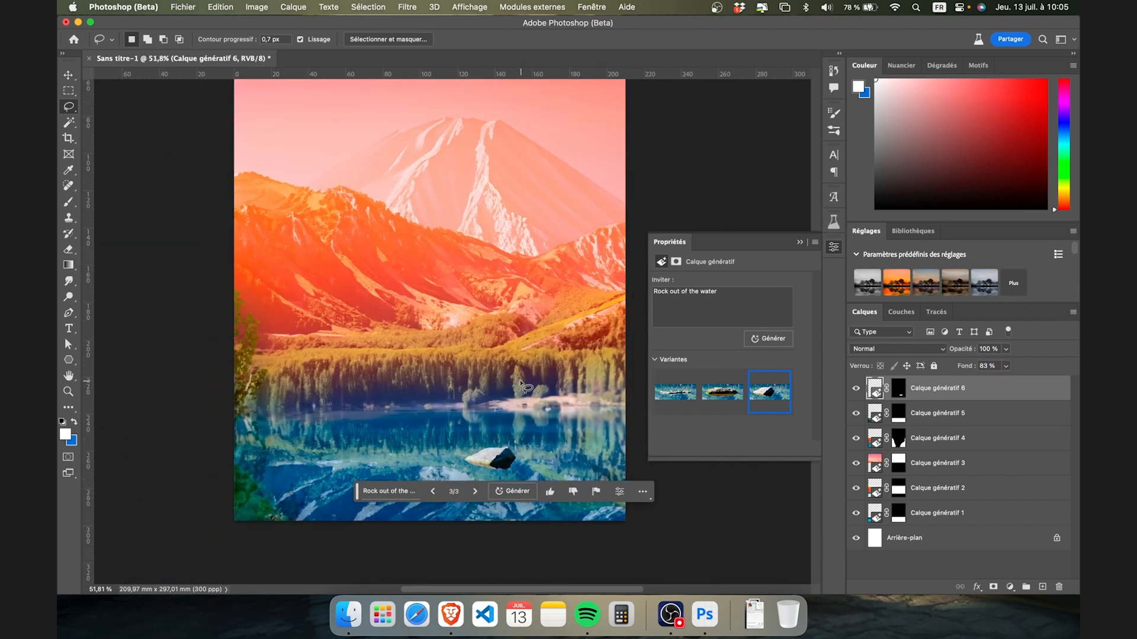
{"action": "scroll", "coordinate": [521, 385], "scroll_direction": "down", "scroll_amount": 1}
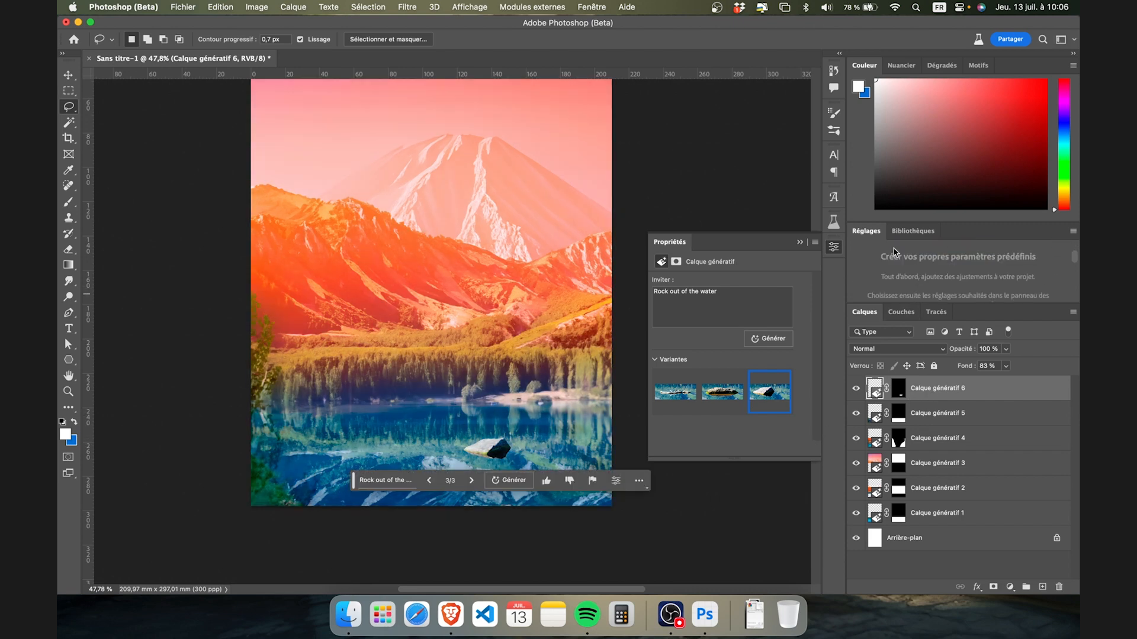
Step: Generate more rock variants, and generate again with the prompt extended to "Rock out of the water with his reflection"
{"action": "left_click", "coordinate": [788, 341]}
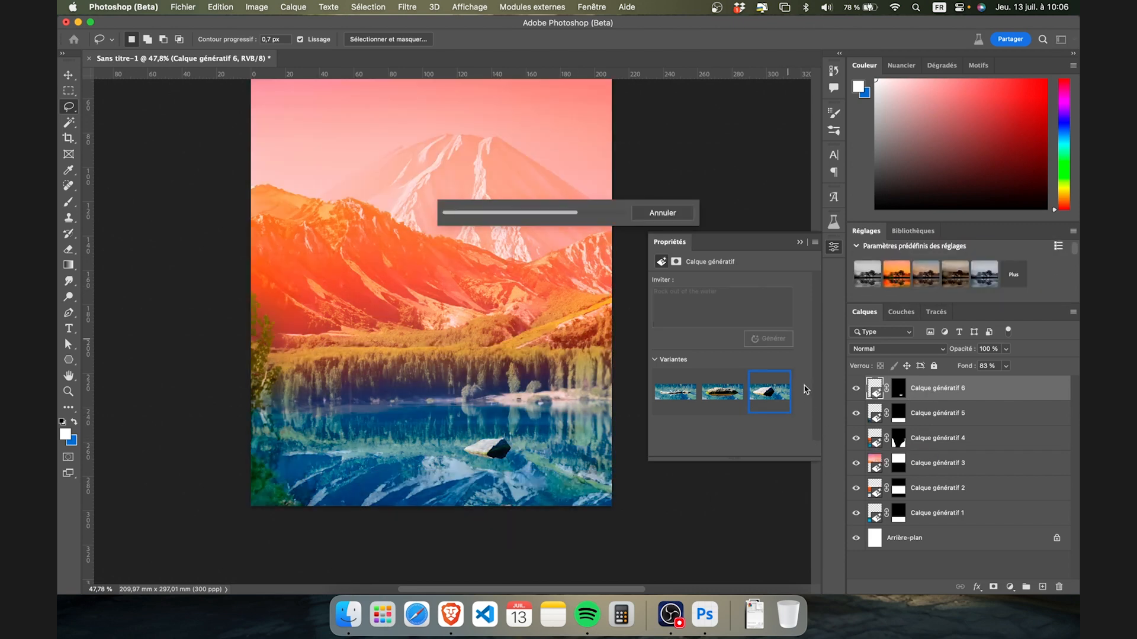
{"action": "left_click", "coordinate": [722, 391]}
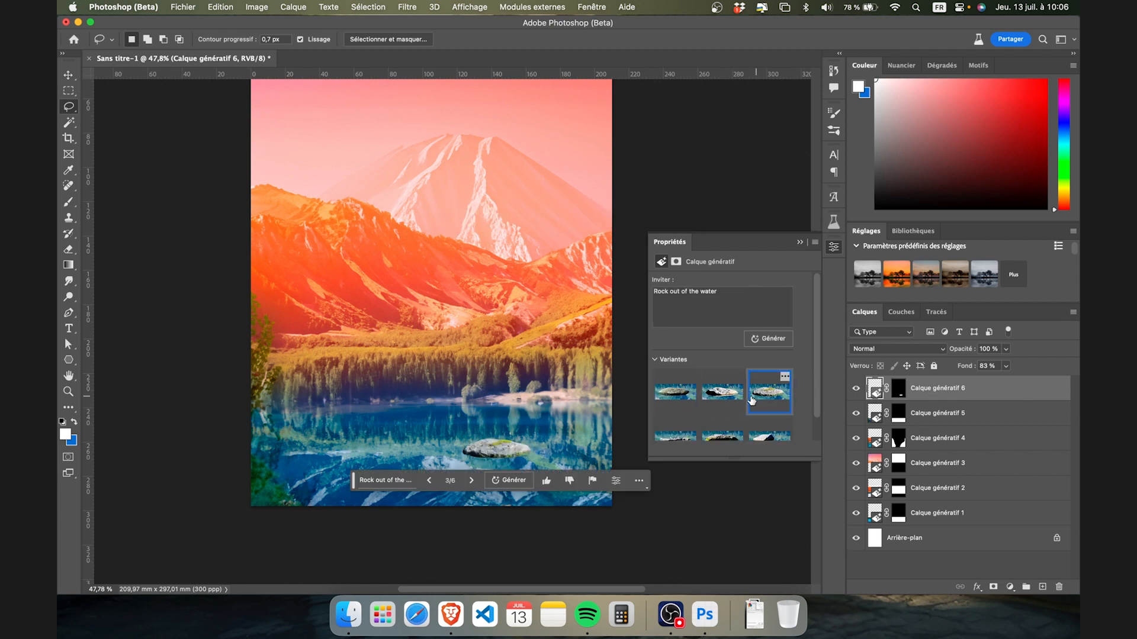
{"action": "type", "text": "flection"}
{"action": "left_click", "coordinate": [768, 340]}
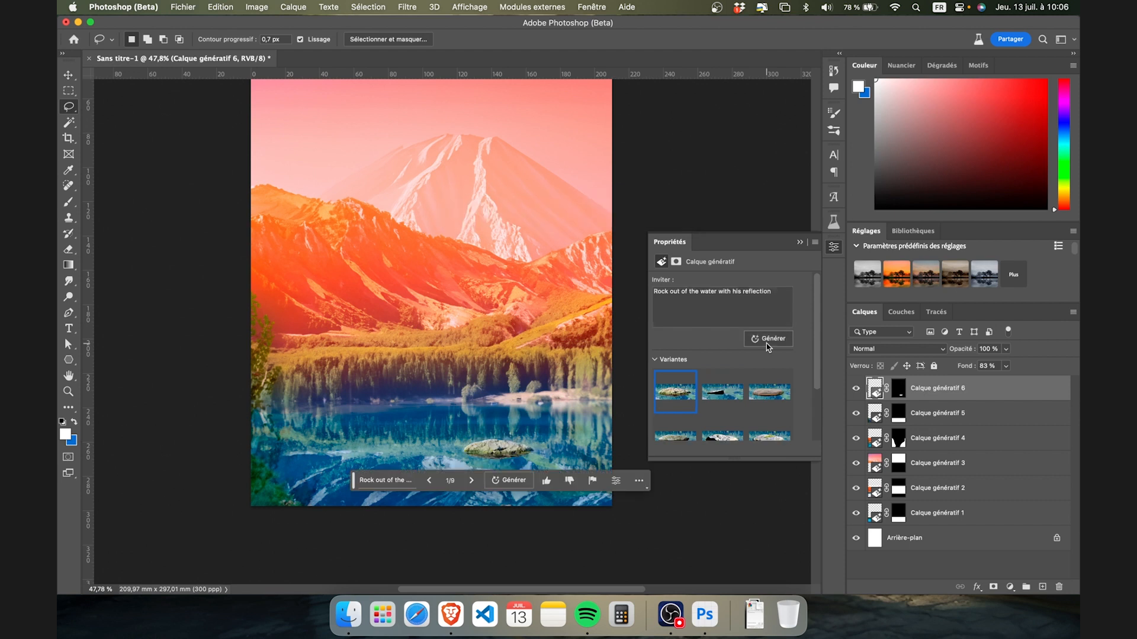
Step: Restore the rock layer's fill to 100% and try a Hue/Saturation adjustment on it
{"action": "left_click_drag", "start_coordinate": [961, 368], "coordinate": [1026, 367]}
{"action": "scroll", "coordinate": [1074, 264], "scroll_direction": "down", "scroll_amount": 3}
{"action": "scroll", "coordinate": [1073, 264], "scroll_direction": "down", "scroll_amount": 3}
{"action": "left_click", "coordinate": [897, 268]}
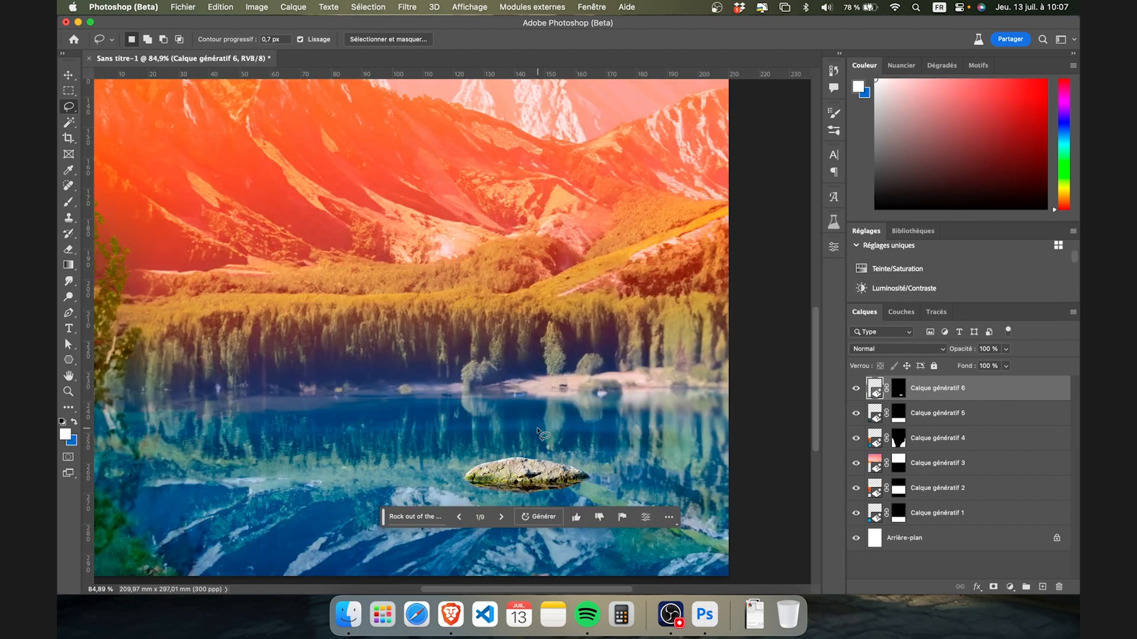
Step: Lasso an oval of water just above the rock and generate "Eagle" in it
{"action": "left_click_drag", "start_coordinate": [518, 461], "coordinate": [507, 459]}
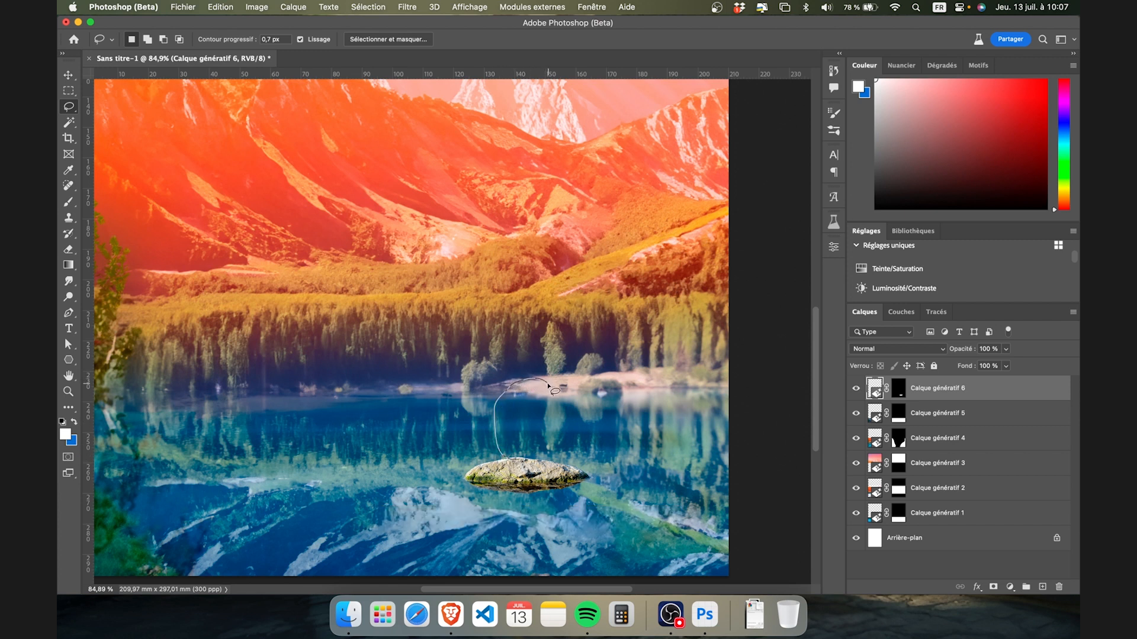
{"action": "left_click_drag", "start_coordinate": [558, 450], "coordinate": [543, 468]}
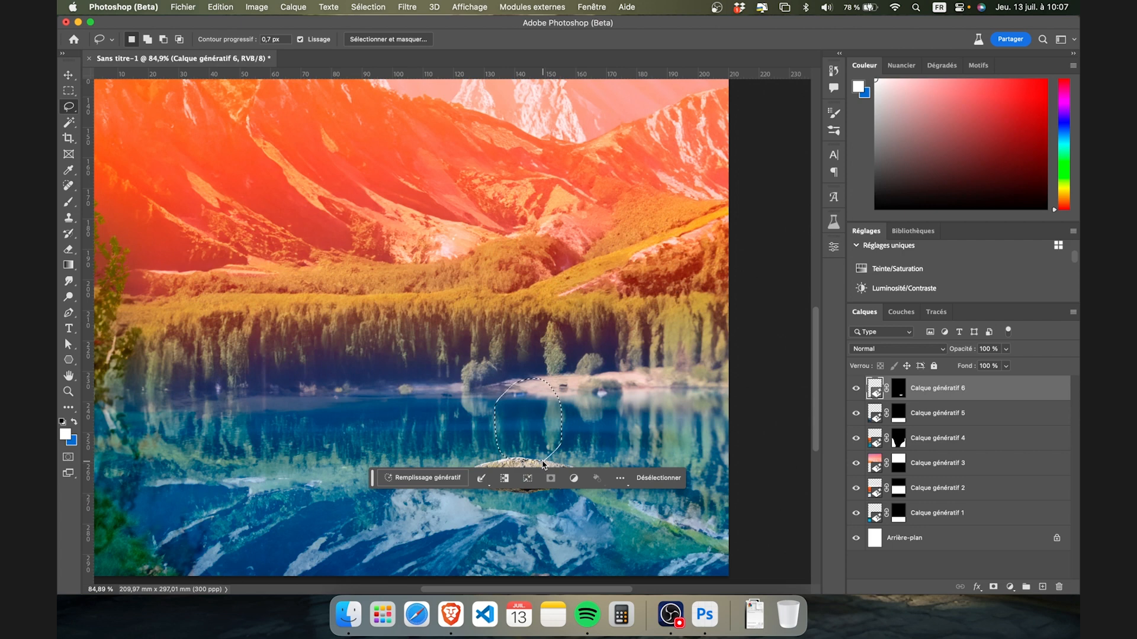
{"action": "left_click", "coordinate": [462, 482]}
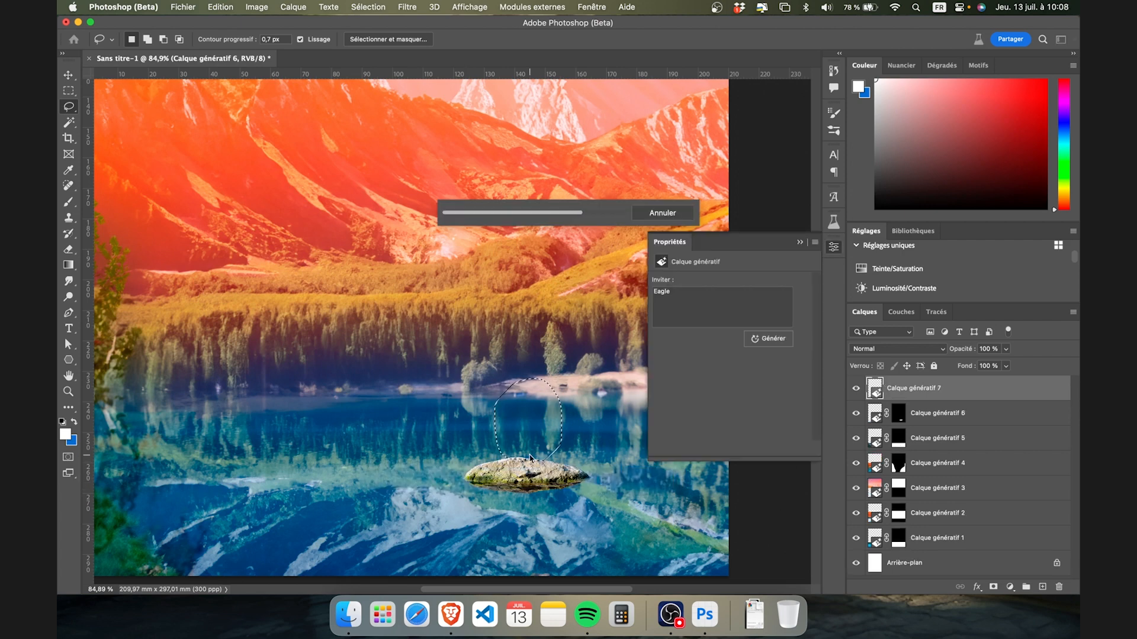
Step: Change the bird's prompt to "Eagle from behind", generate new variants and choose one for the rock
{"action": "left_click", "coordinate": [755, 398]}
{"action": "key", "text": "super+0"}
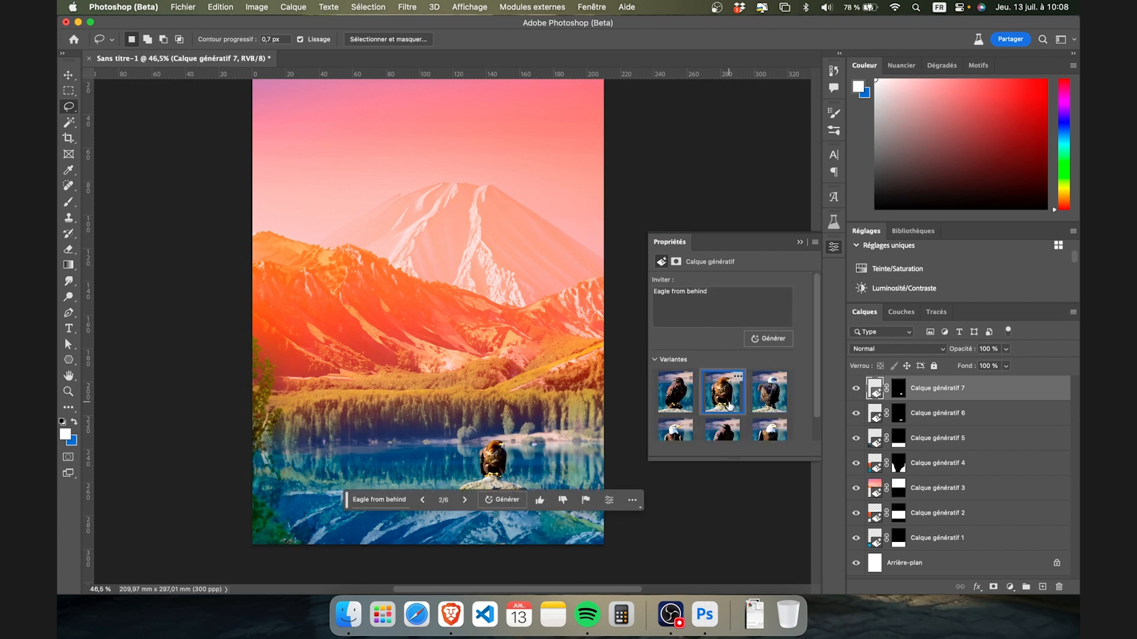
{"action": "key", "text": "Return"}
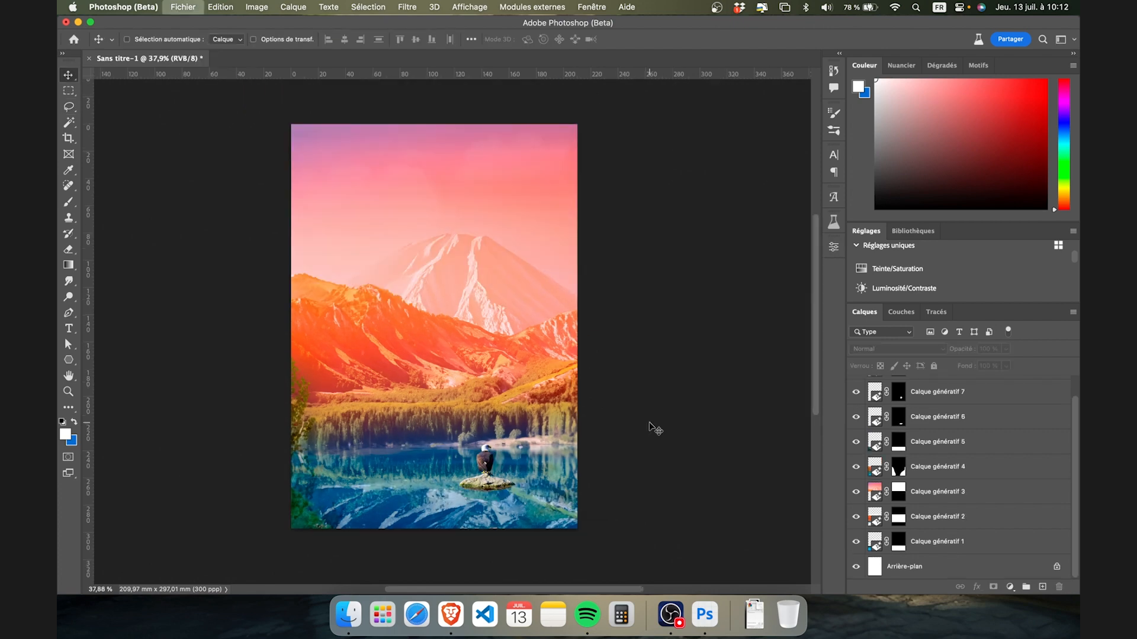
Step: Save the document as Cover.psd and write the title "ROCKY MOUNTAINS VIEW" in the upper sky
{"action": "key", "text": "super+shift+s"}
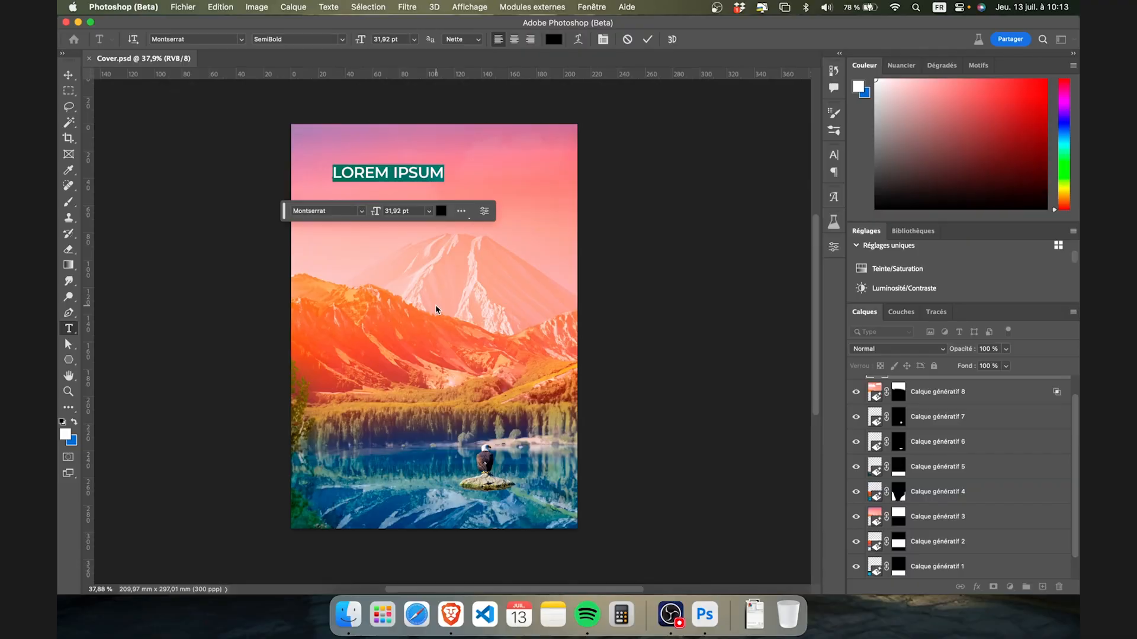
{"action": "type", "text": "R"}
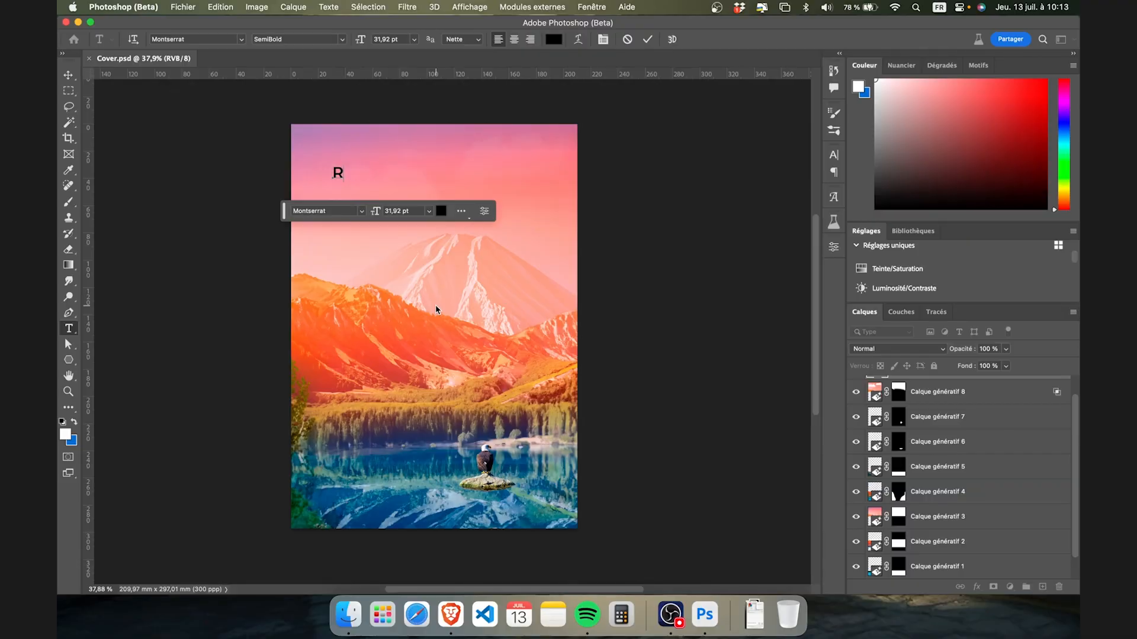
{"action": "type", "text": "OCKY MOUN"}
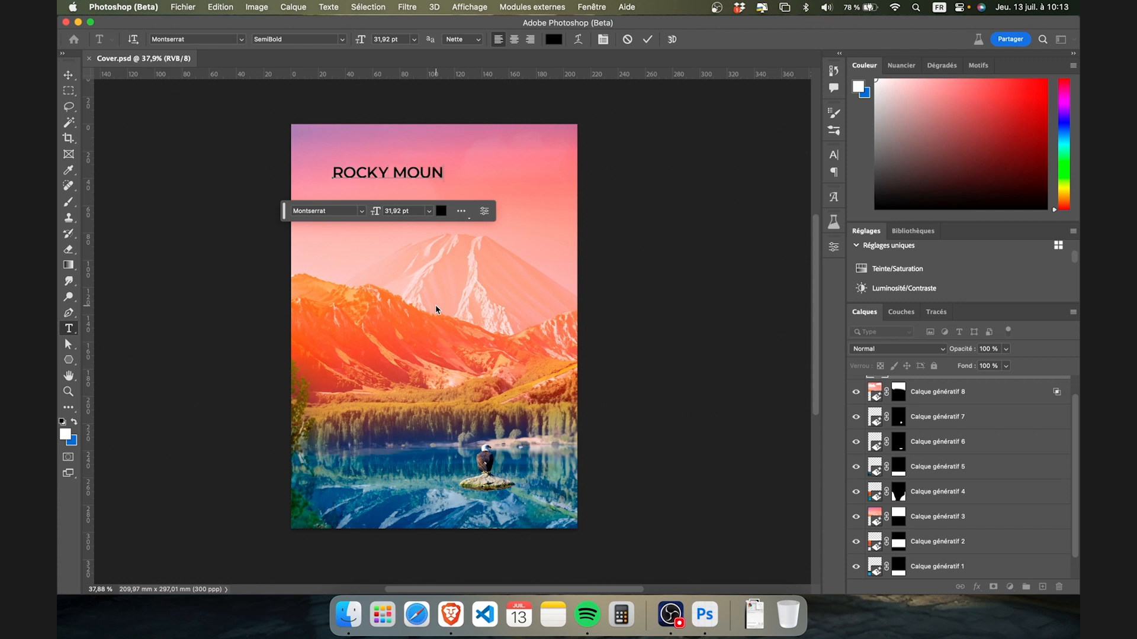
{"action": "type", "text": "TAINS VIEW"}
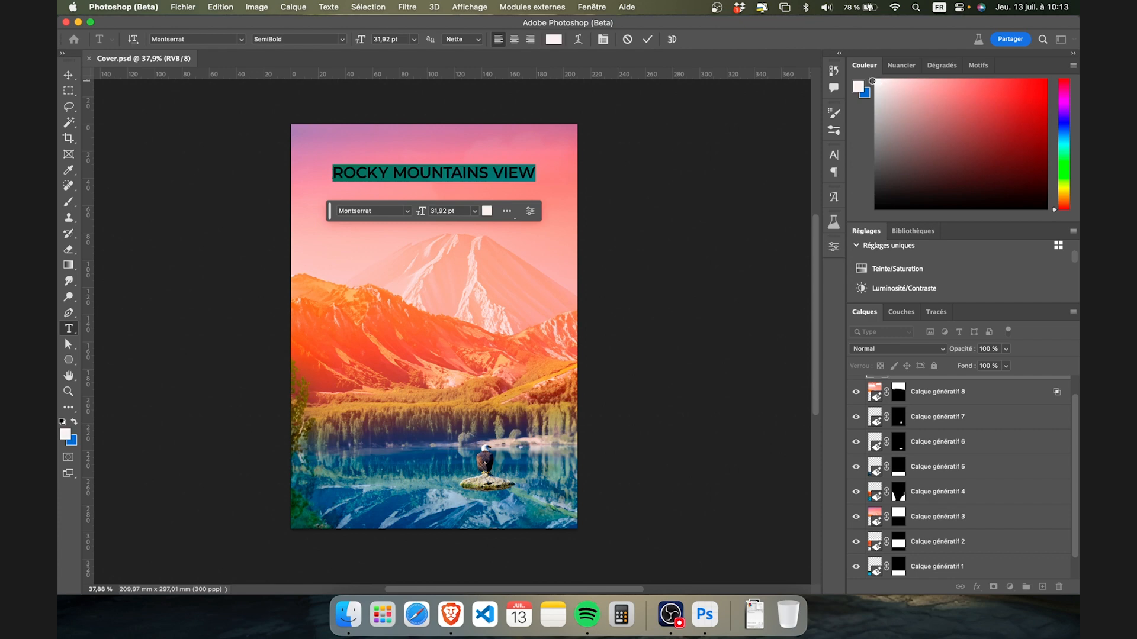
Step: Format the title in white Didot Bold and shorten it to "ROCKY MOUNTAINS"
{"action": "left_click", "coordinate": [240, 39]}
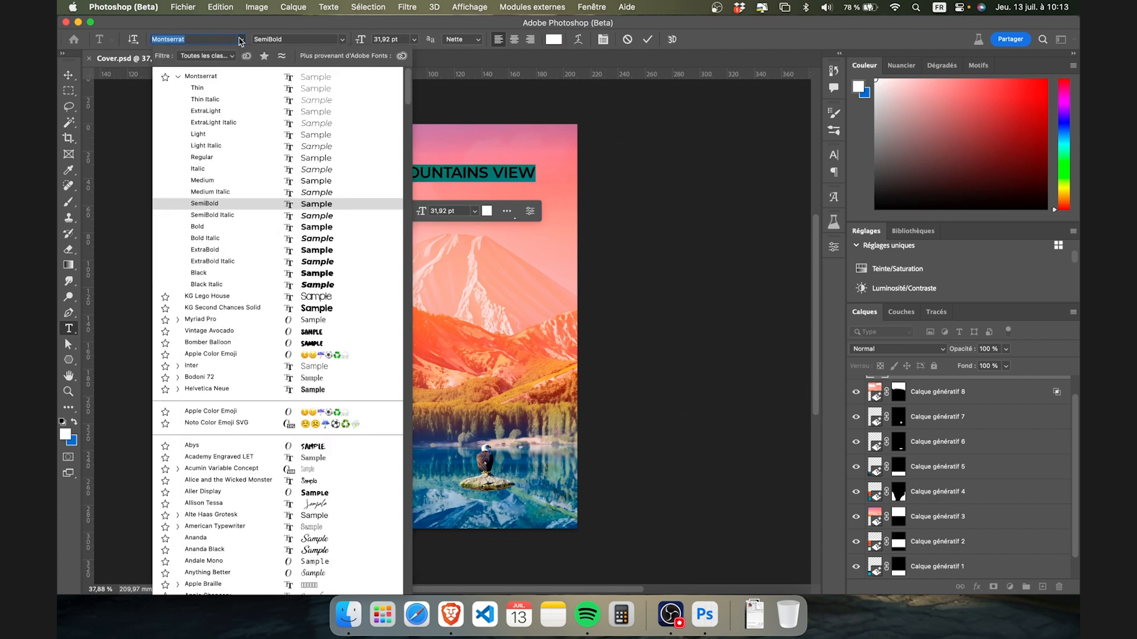
{"action": "type", "text": "did"}
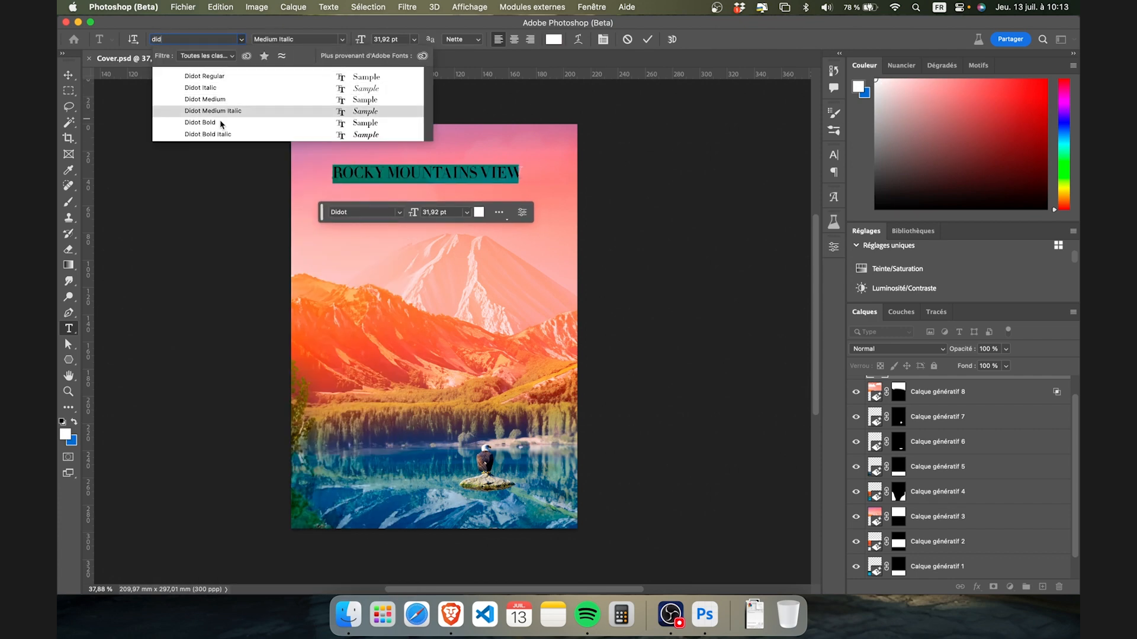
{"action": "left_click", "coordinate": [227, 123]}
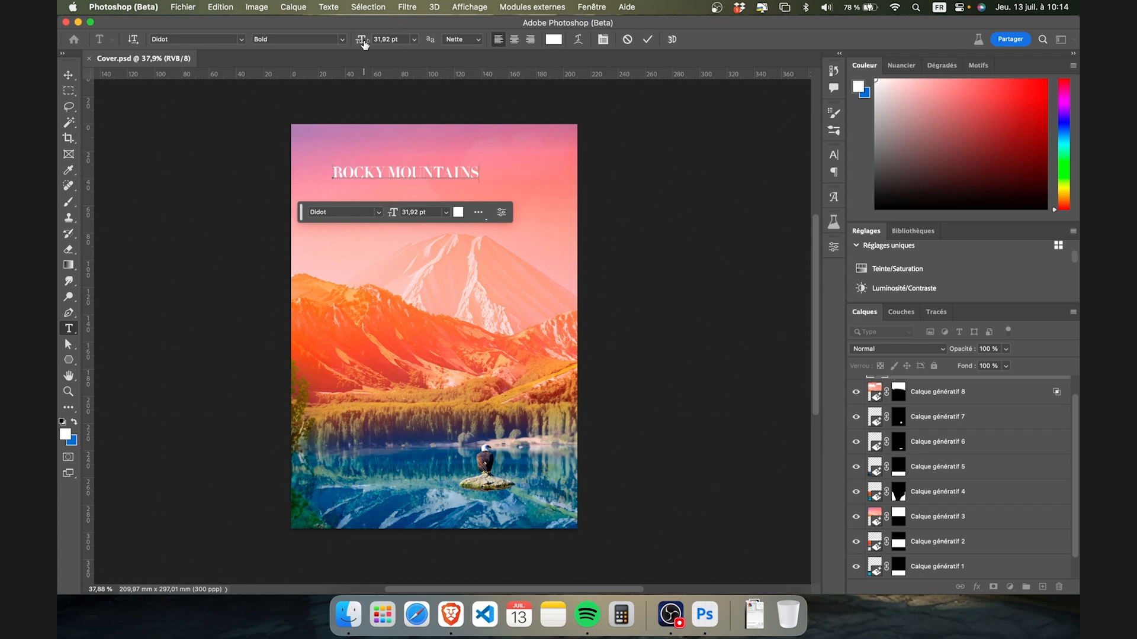
Step: Enlarge the title to 89 pt, break it into two lines after "ROCKY", and centre it across the sky
{"action": "left_click_drag", "start_coordinate": [363, 44], "coordinate": [402, 43]}
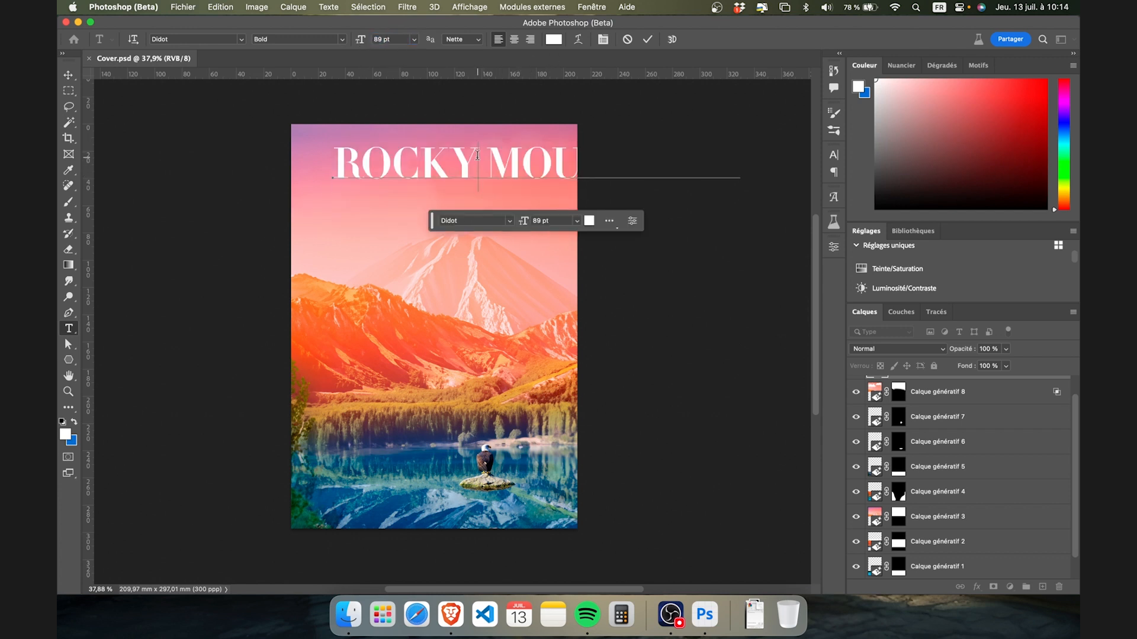
{"action": "key", "text": "Return"}
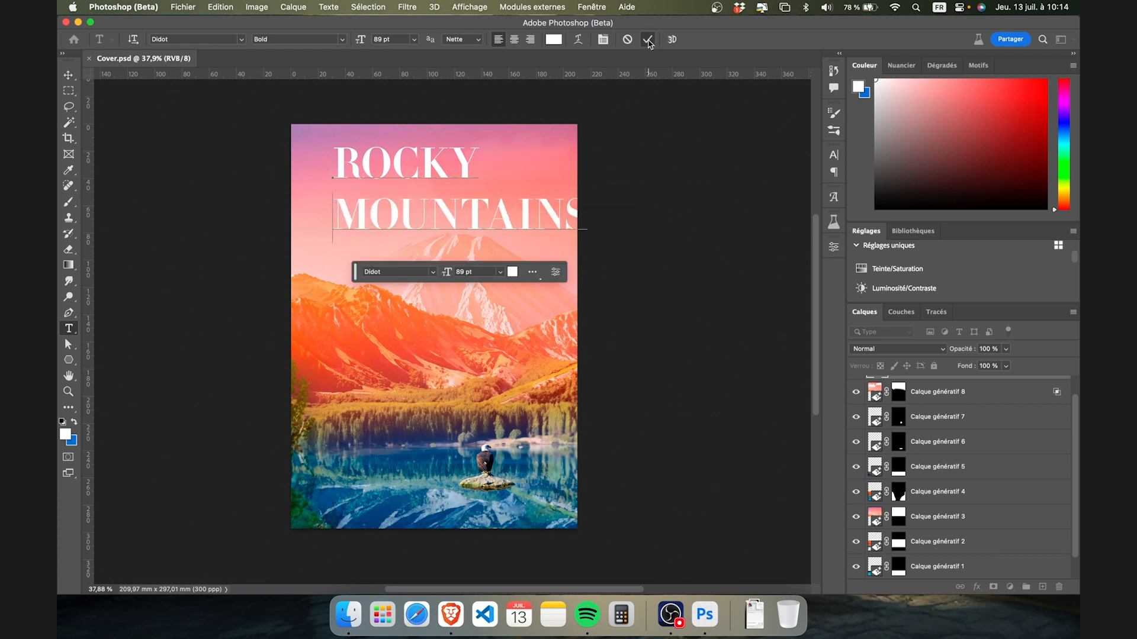
{"action": "left_click", "coordinate": [650, 44]}
{"action": "left_click_drag", "start_coordinate": [488, 200], "coordinate": [464, 196]}
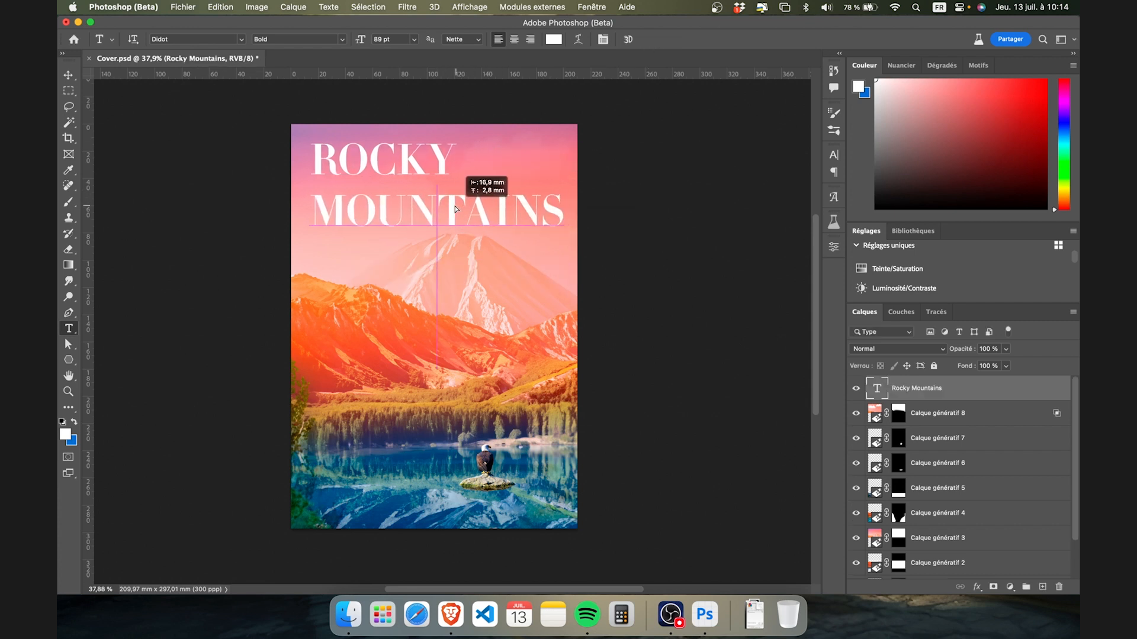
Step: Add a separate "VIEWS" text in white Didot Bold and place it under the end of "MOUNTAINS"
{"action": "left_click", "coordinate": [464, 321]}
{"action": "type", "text": "VIEW"}
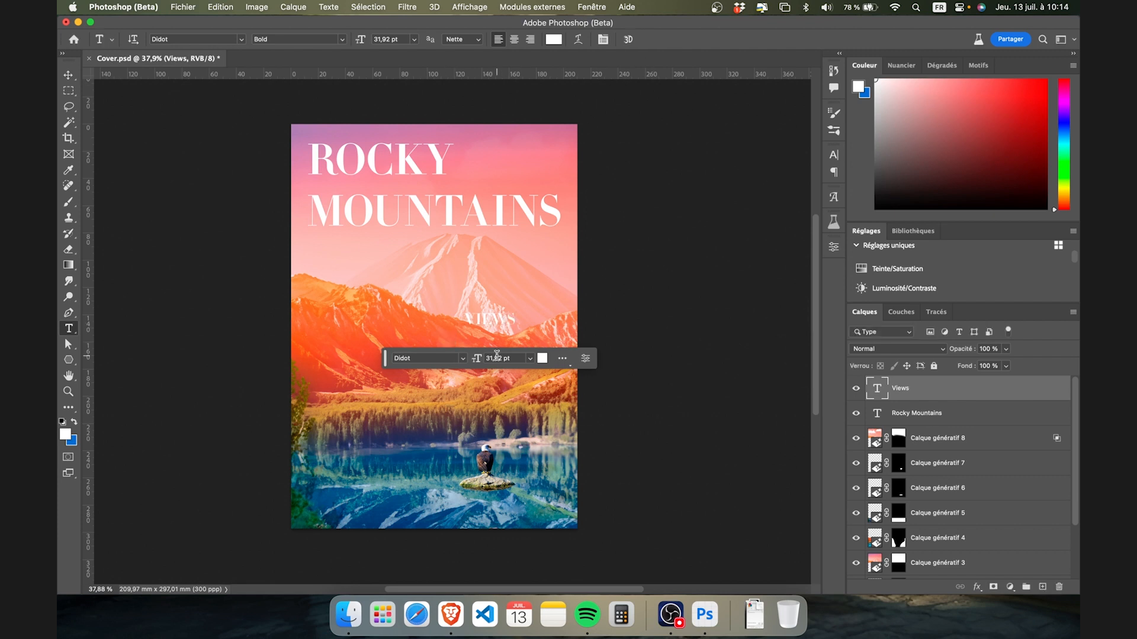
{"action": "left_click_drag", "start_coordinate": [493, 327], "coordinate": [430, 267]}
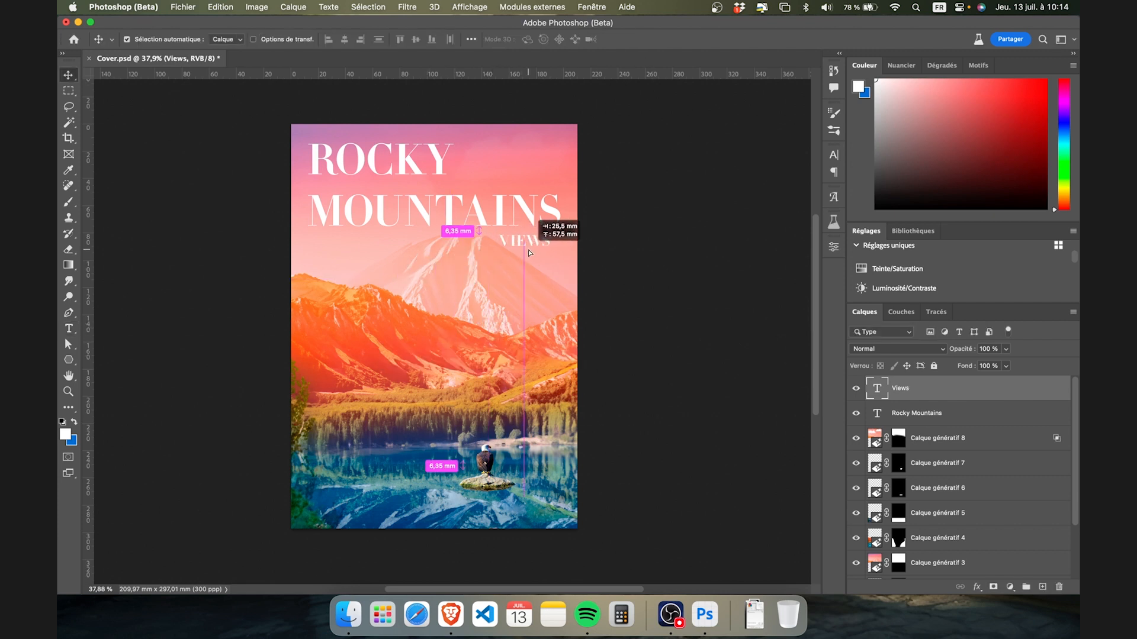
{"action": "left_click_drag", "start_coordinate": [533, 251], "coordinate": [533, 251]}
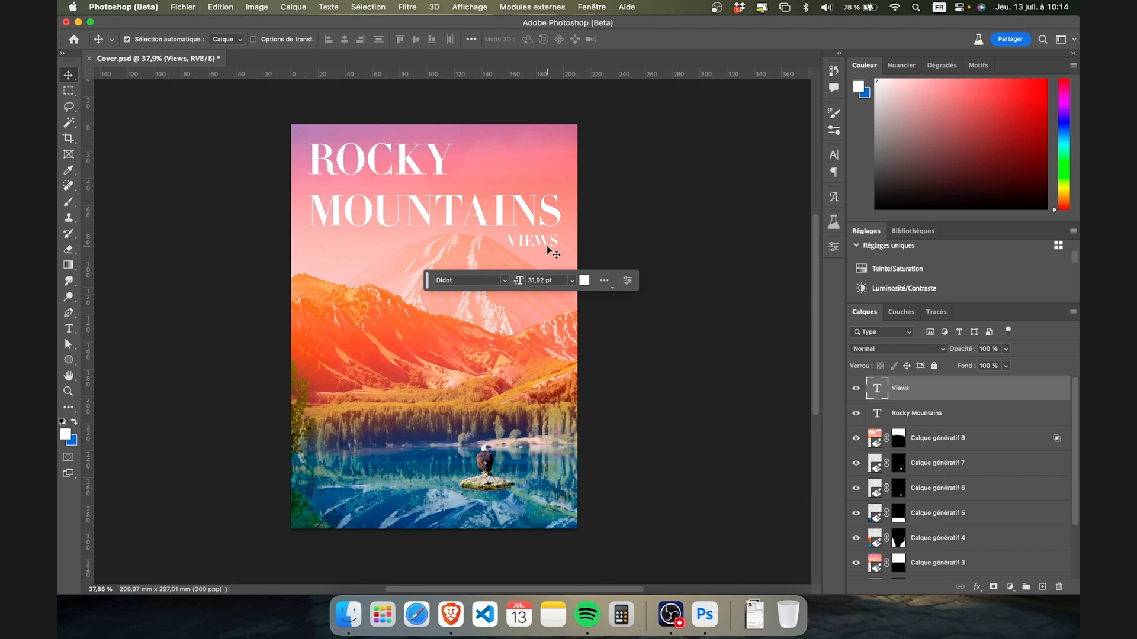
Step: Draw a thin white horizontal rectangle as a line running from the title's left edge to the word "VIEWS"
{"action": "key", "text": "l"}
{"action": "key", "text": "super+plus"}
{"action": "key", "text": "super+plus"}
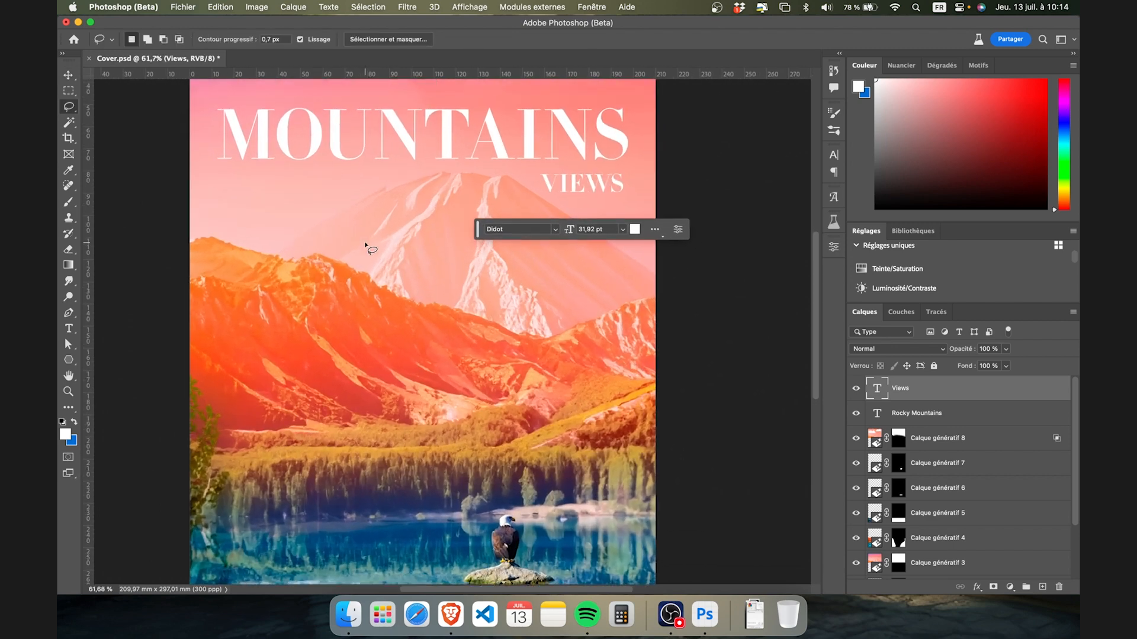
{"action": "right_click", "coordinate": [69, 360]}
{"action": "left_click", "coordinate": [118, 361]}
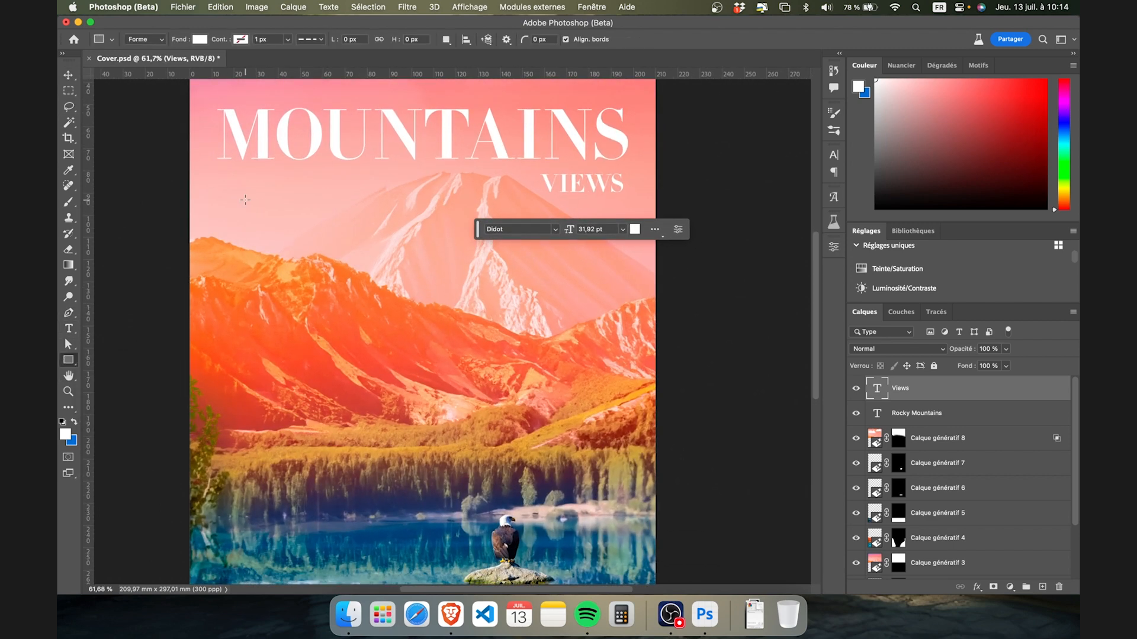
{"action": "left_click_drag", "start_coordinate": [545, 185], "coordinate": [536, 186]}
{"action": "key", "text": "v"}
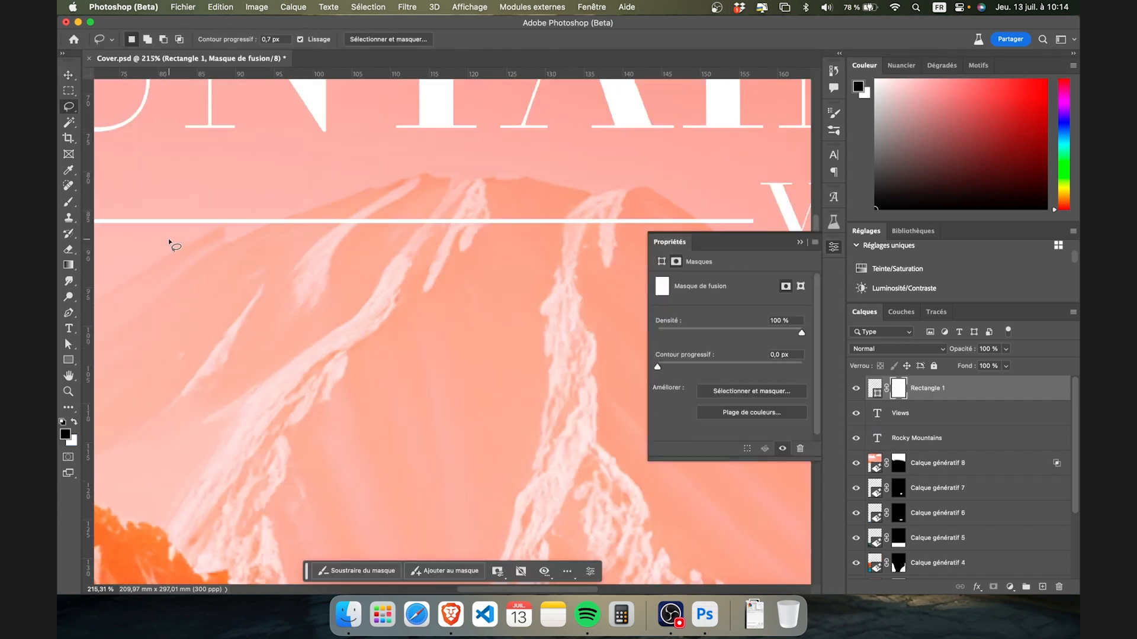
Step: Lasso the part of the white line crossing the summit and fill it with black on the line's layer mask
{"action": "mouse_move", "coordinate": [256, 234]}
{"action": "left_mouse_down"}
{"action": "mouse_move", "coordinate": [286, 224]}
{"action": "mouse_move", "coordinate": [398, 248]}
{"action": "mouse_move", "coordinate": [438, 283]}
{"action": "left_mouse_up"}
{"action": "scroll", "coordinate": [439, 284], "scroll_direction": "up", "scroll_amount": 3}
{"action": "mouse_move", "coordinate": [363, 191]}
{"action": "left_mouse_down"}
{"action": "mouse_move", "coordinate": [421, 211]}
{"action": "mouse_move", "coordinate": [373, 249]}
{"action": "left_mouse_up"}
{"action": "scroll", "coordinate": [472, 282], "scroll_direction": "down", "scroll_amount": 3}
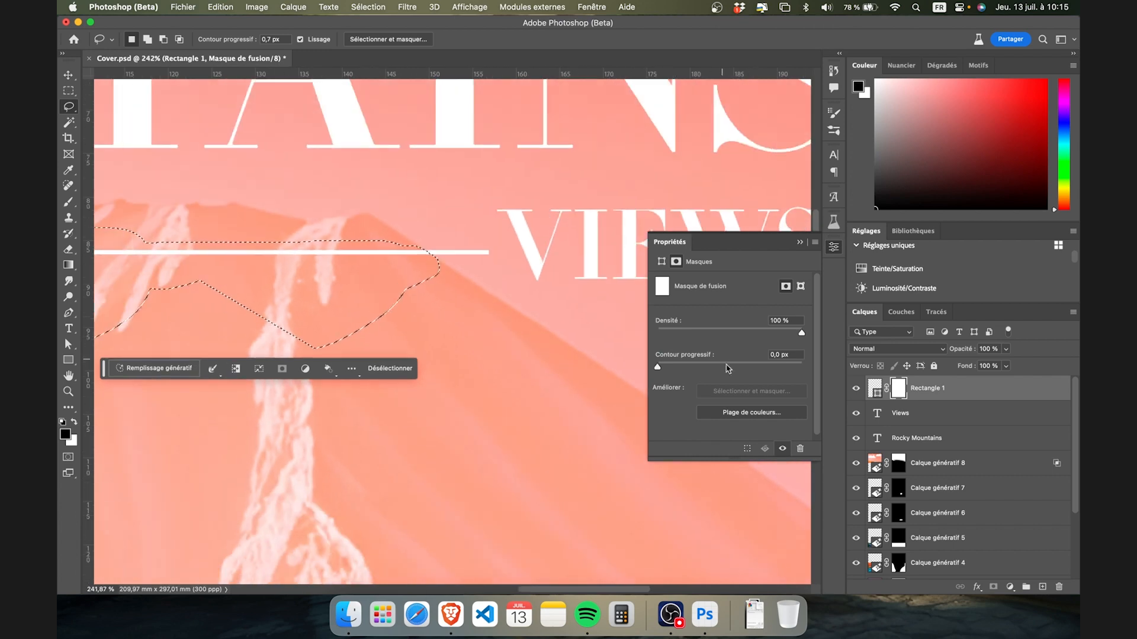
{"action": "key", "text": "alt+BackSpace"}
{"action": "key", "text": "super+d"}
{"action": "scroll", "coordinate": [355, 317], "scroll_direction": "left", "scroll_amount": 3}
{"action": "scroll", "coordinate": [390, 360], "scroll_direction": "down", "scroll_amount": 5}
{"action": "scroll", "coordinate": [385, 353], "scroll_direction": "up", "scroll_amount": 5}
{"action": "scroll", "coordinate": [448, 341], "scroll_direction": "down", "scroll_amount": 5}
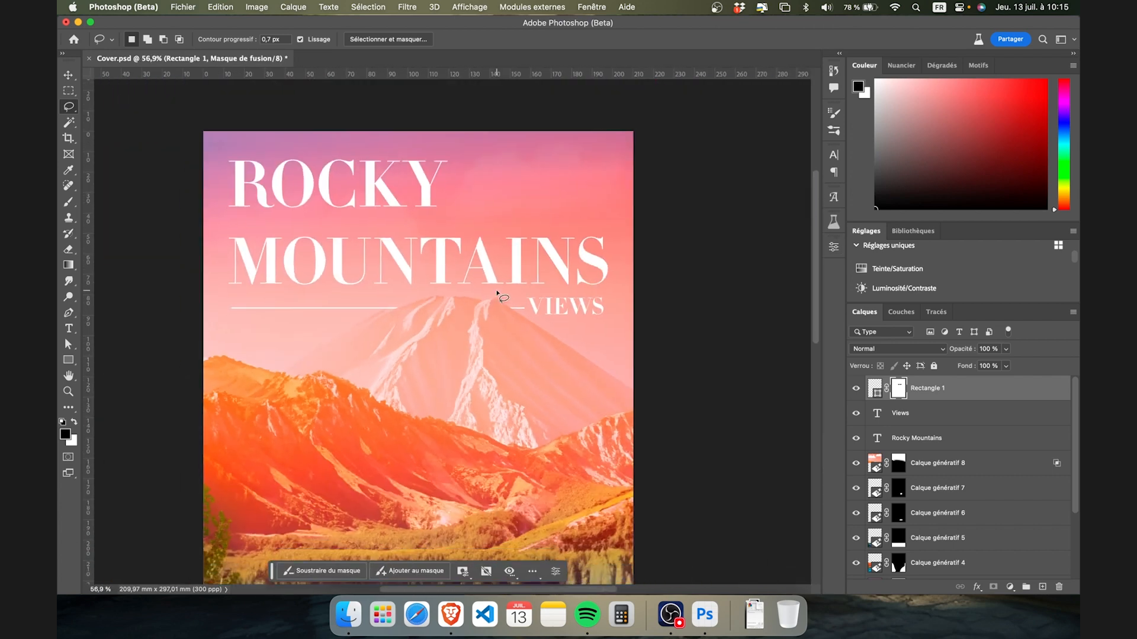
Step: Add a new text reading "N°21" over the lower part of the poster
{"action": "scroll", "coordinate": [498, 297], "scroll_direction": "right", "scroll_amount": 2}
{"action": "key", "text": "t"}
{"action": "left_click", "coordinate": [486, 279]}
{"action": "left_click", "coordinate": [464, 403]}
{"action": "type", "text": "N°21"}
{"action": "left_click_drag", "start_coordinate": [574, 387], "coordinate": [523, 388]}
{"action": "left_click_drag", "start_coordinate": [506, 454], "coordinate": [521, 457]}
{"action": "key", "text": "super+Return"}
Step: Transform the "N°21" text and place it in the sky to the right of "ROCKY"
{"action": "key", "text": "super+t"}
{"action": "left_click_drag", "start_coordinate": [615, 438], "coordinate": [525, 170]}
{"action": "key", "text": "Return"}
{"action": "key", "text": "v"}
{"action": "left_click", "coordinate": [669, 248]}
{"action": "scroll", "coordinate": [632, 203], "scroll_direction": "down", "scroll_amount": 3}
{"action": "left_click", "coordinate": [556, 142]}
{"action": "key", "text": "super+t"}
{"action": "key", "text": "Return"}
Step: Show the hidden generative layers one after another, from Calque génératif 2 (orange mountains) up to Calque génératif 7 (eagle)
{"action": "scroll", "coordinate": [629, 317], "scroll_direction": "down", "scroll_amount": 2}
{"action": "scroll", "coordinate": [558, 332], "scroll_direction": "up", "scroll_amount": 2}
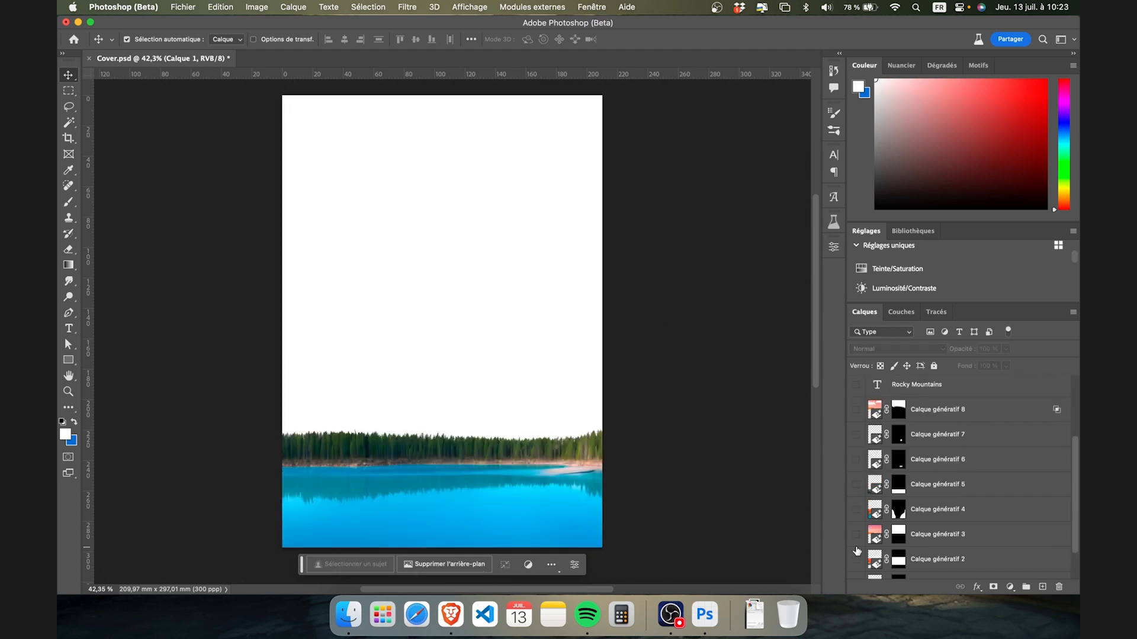
{"action": "scroll", "coordinate": [947, 474], "scroll_direction": "down", "scroll_amount": 1}
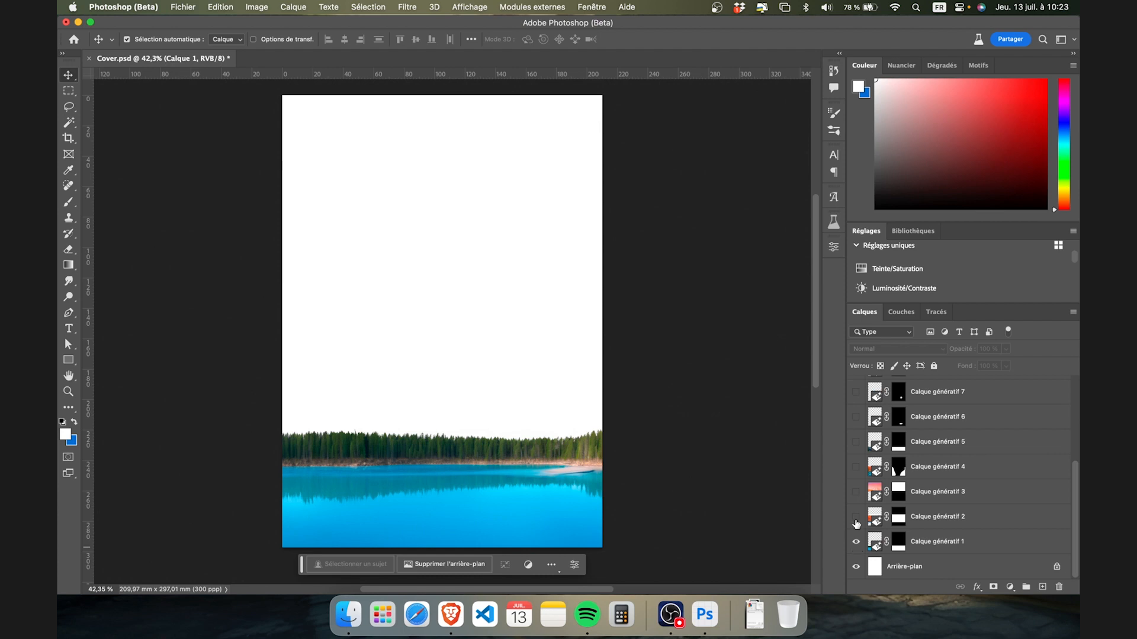
{"action": "left_click", "coordinate": [855, 518]}
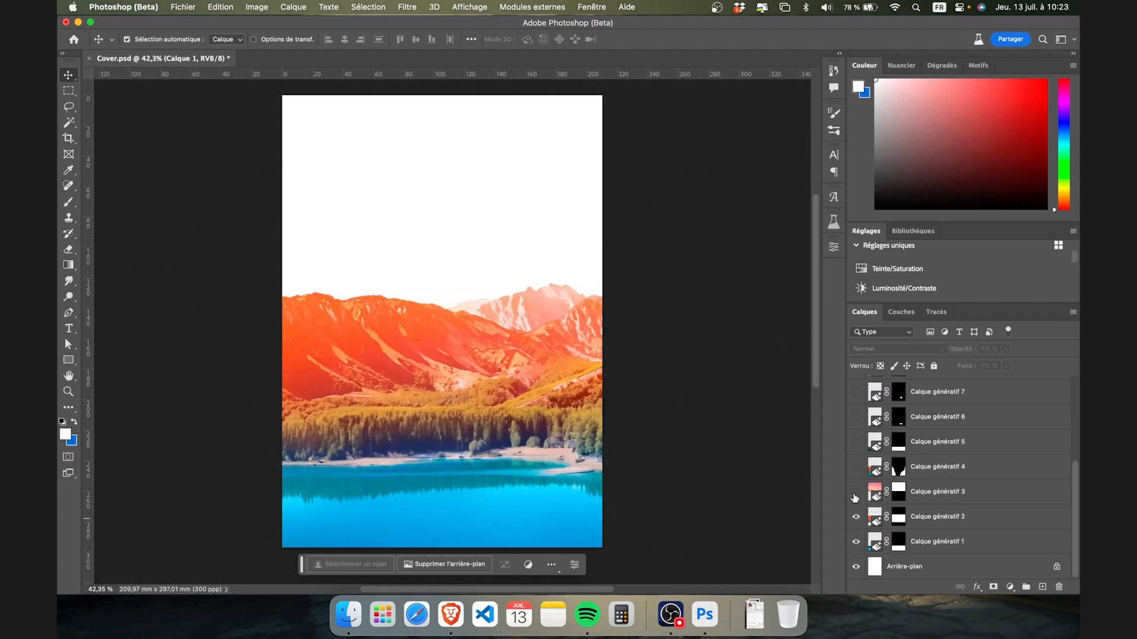
{"action": "left_click", "coordinate": [855, 494]}
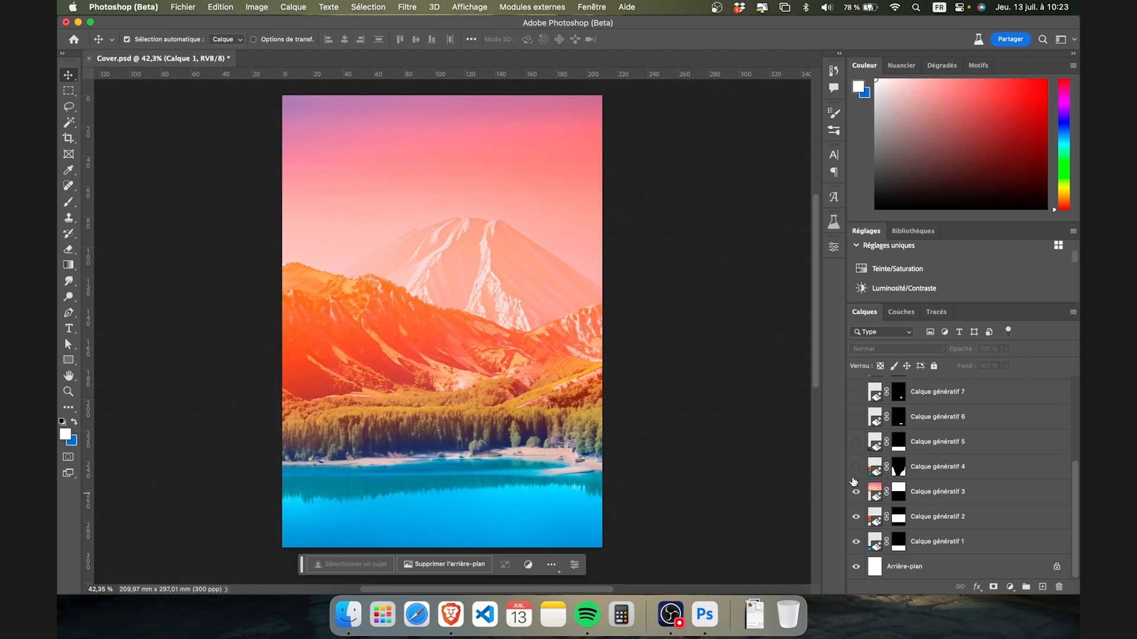
{"action": "left_click", "coordinate": [855, 467]}
{"action": "left_click", "coordinate": [855, 442]}
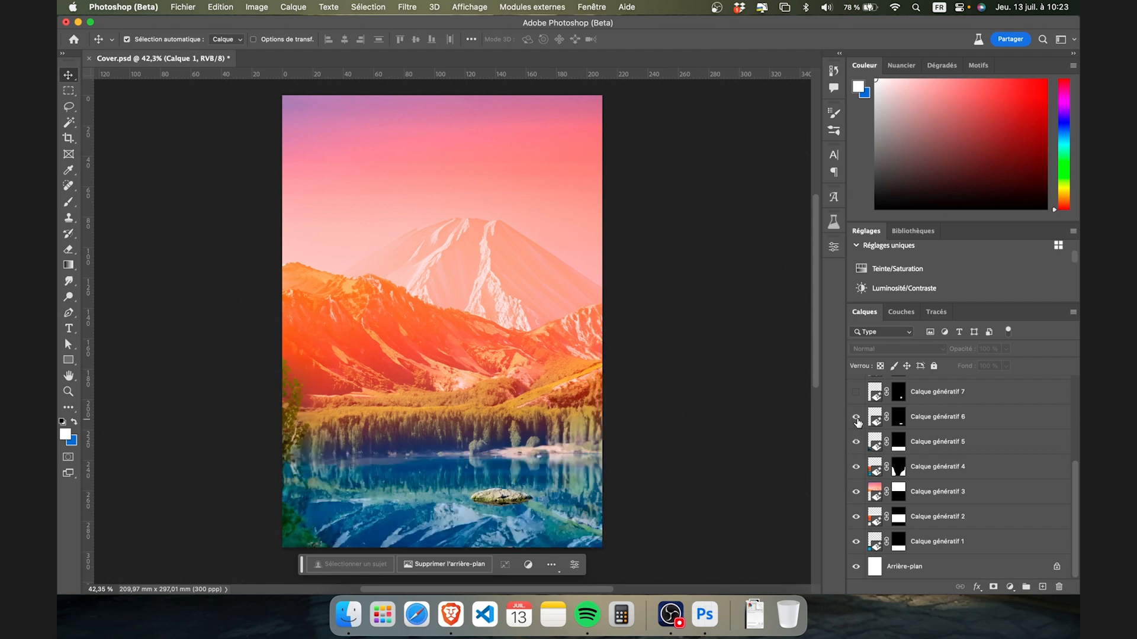
{"action": "scroll", "coordinate": [858, 421], "scroll_direction": "up", "scroll_amount": 1}
{"action": "scroll", "coordinate": [858, 410], "scroll_direction": "up", "scroll_amount": 2}
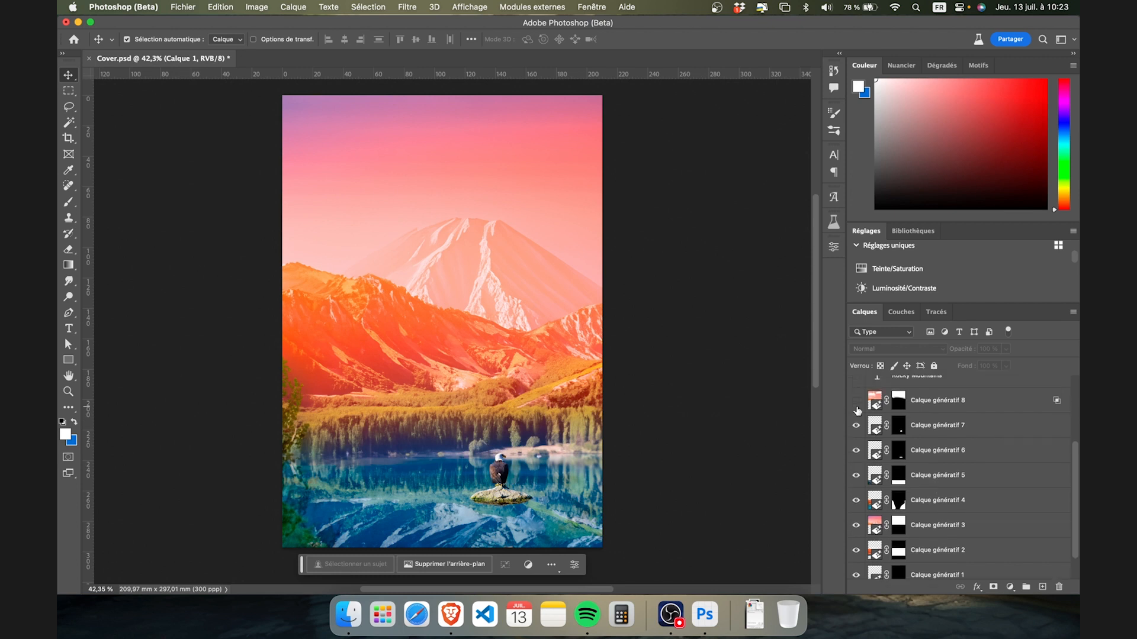
Step: Show Calque génératif 8, the three text layers, the white line and the top layer Calque 1
{"action": "scroll", "coordinate": [857, 408], "scroll_direction": "up", "scroll_amount": 3}
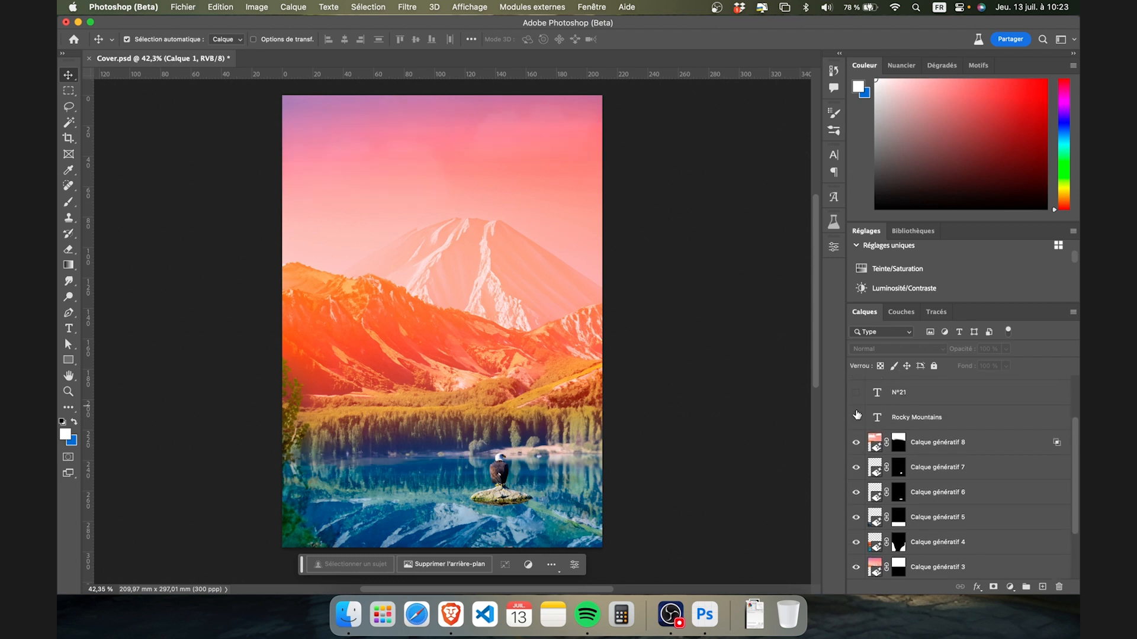
{"action": "left_click", "coordinate": [855, 420]}
{"action": "scroll", "coordinate": [855, 420], "scroll_direction": "up", "scroll_amount": 2}
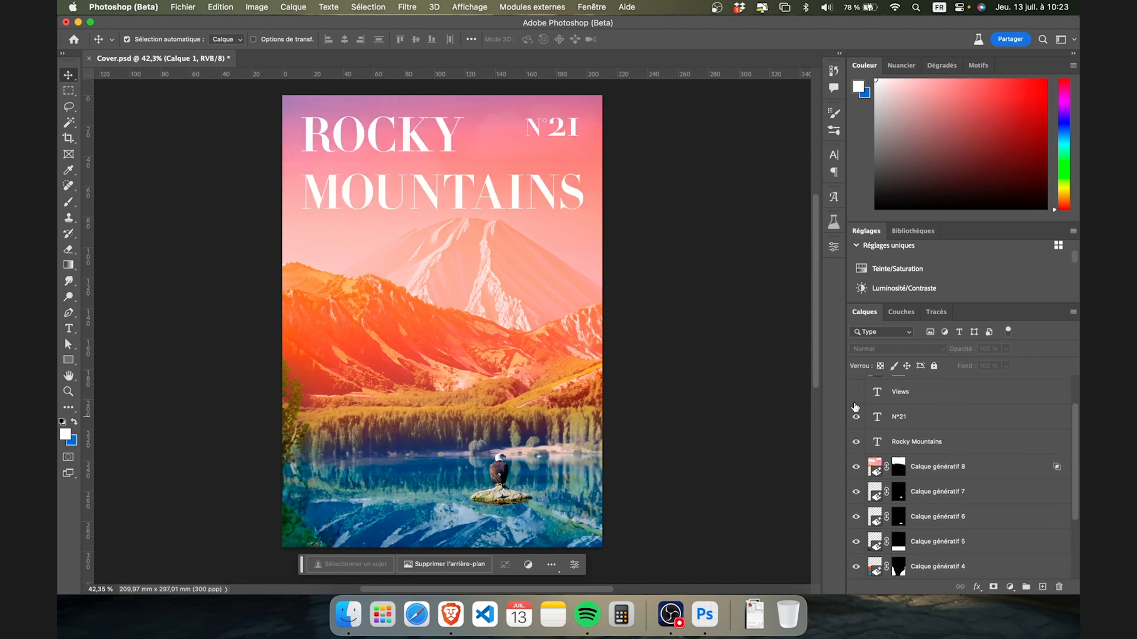
{"action": "left_click", "coordinate": [856, 394]}
{"action": "scroll", "coordinate": [856, 402], "scroll_direction": "up", "scroll_amount": 3}
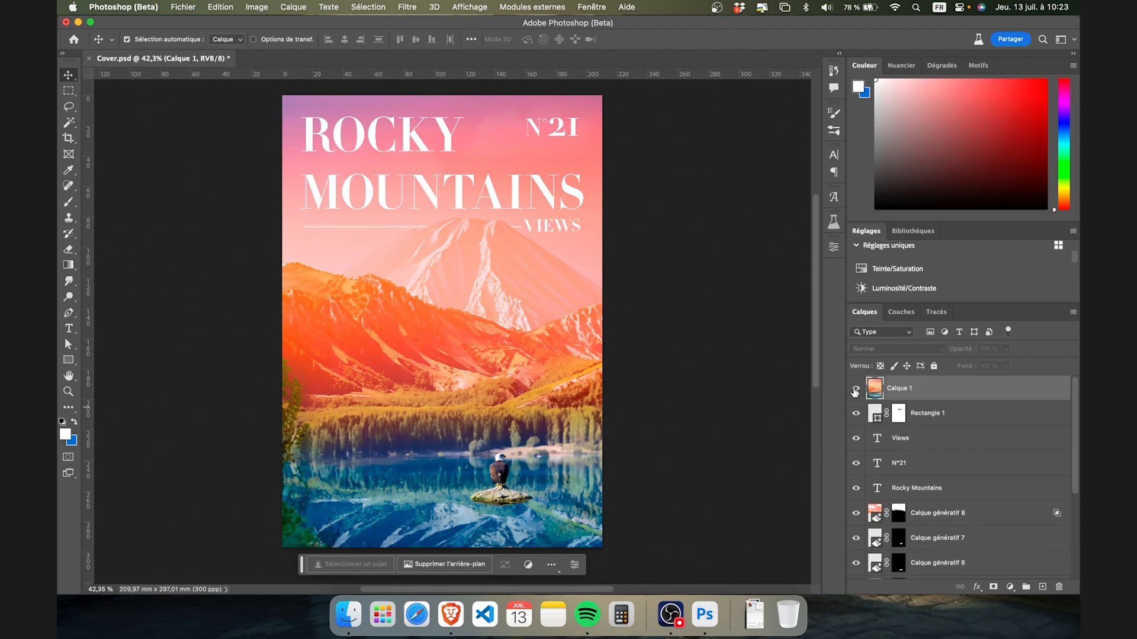
{"action": "left_click", "coordinate": [855, 390]}
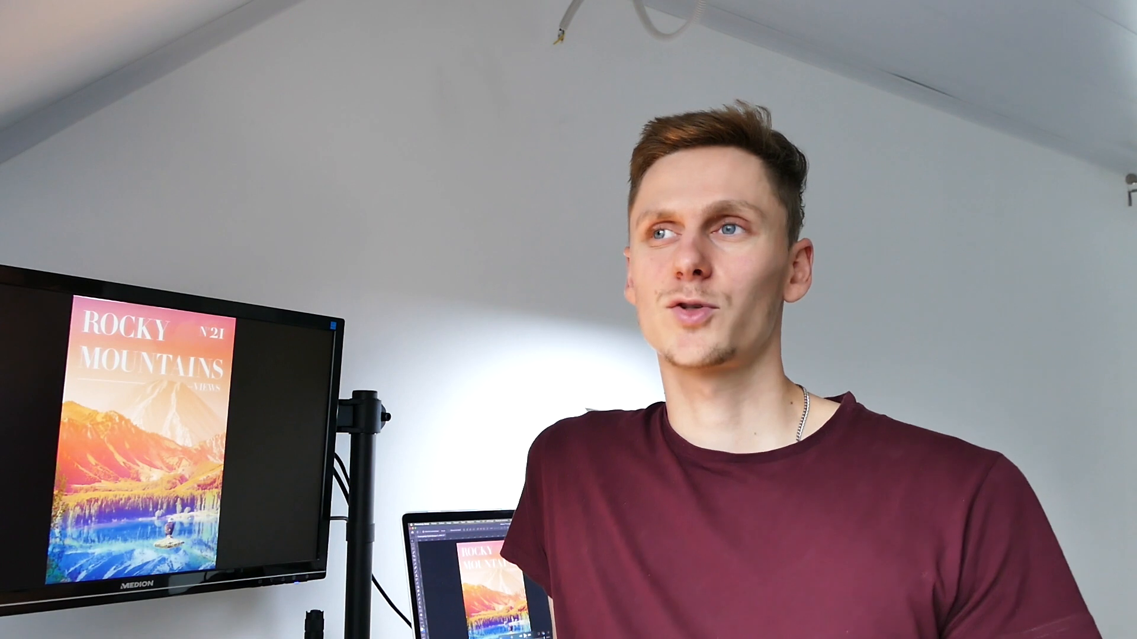